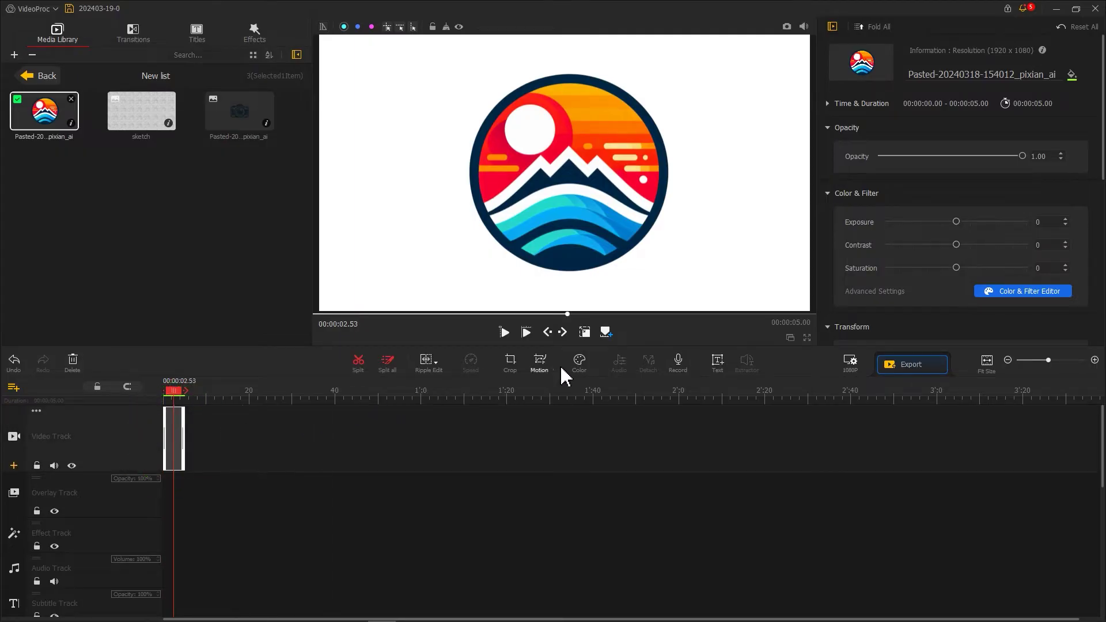
Turn the mountain logo clip greyscale with saturation -100, contrast 16 and exposure 12.
left_click(579, 362)
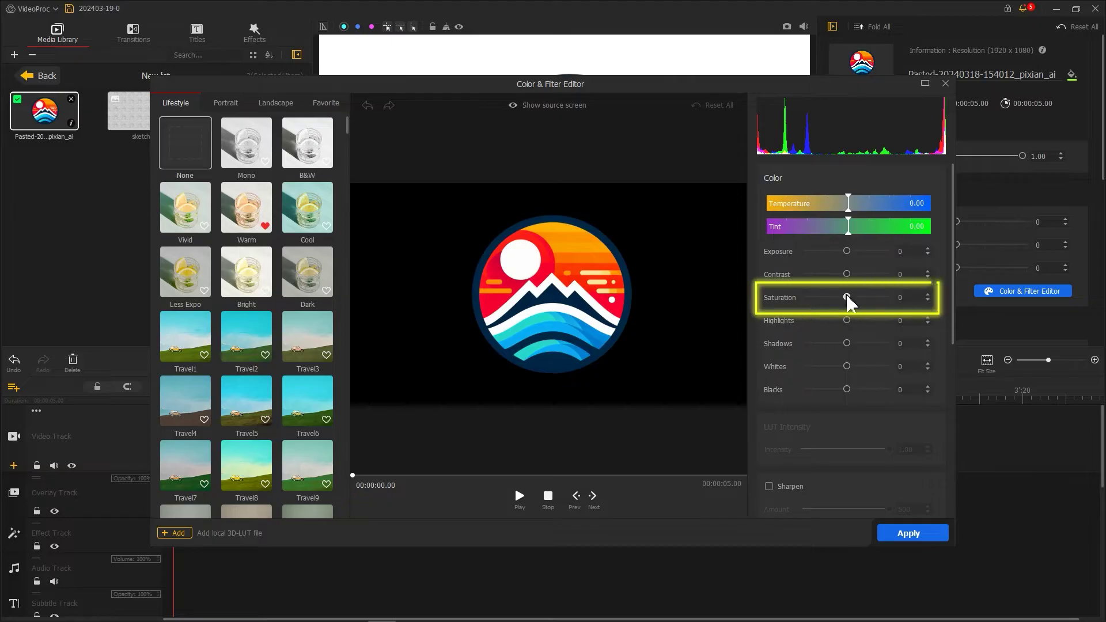
left_click_drag(846, 297, 801, 301)
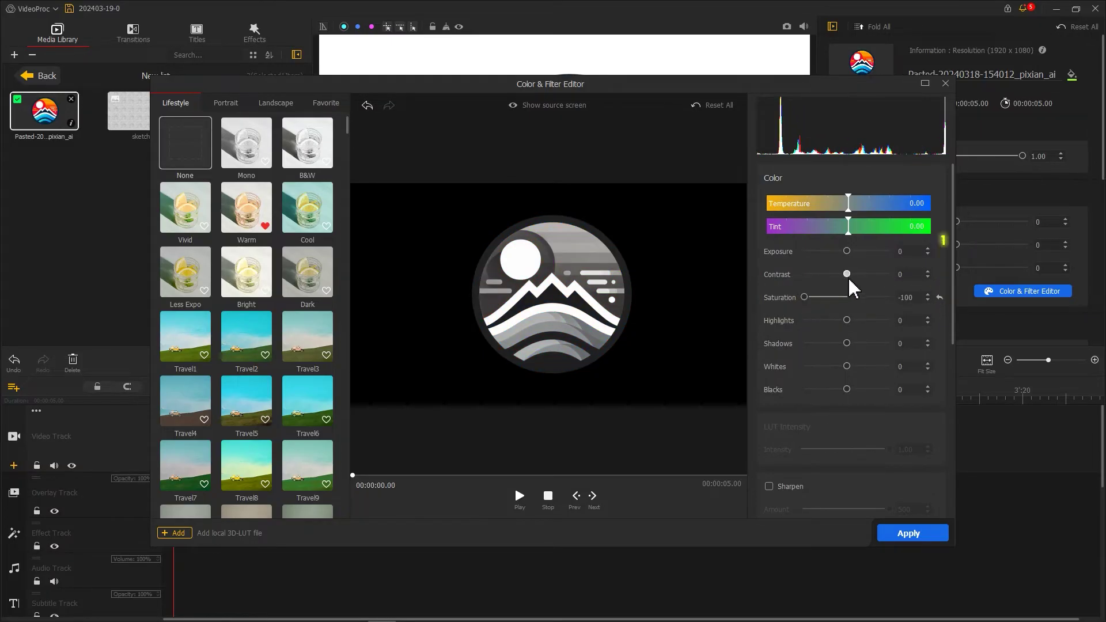
left_click_drag(848, 275, 853, 252)
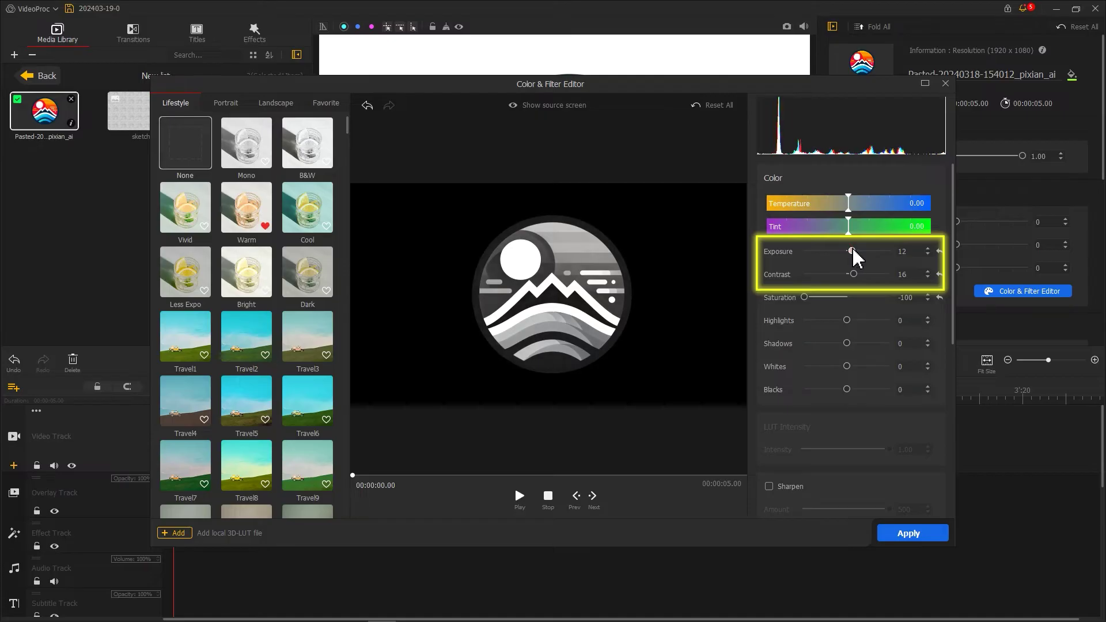
left_click(916, 535)
key("ctrl+z")
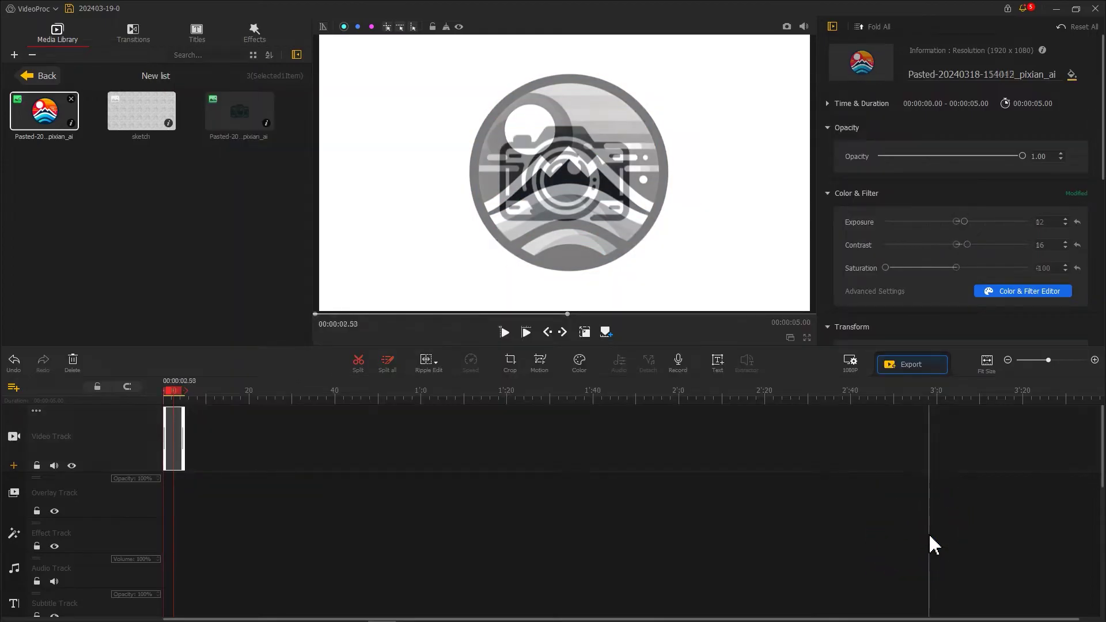
Add a text title reading "Evocative Frames" and widen its box so the words fit on one line.
left_click(718, 363)
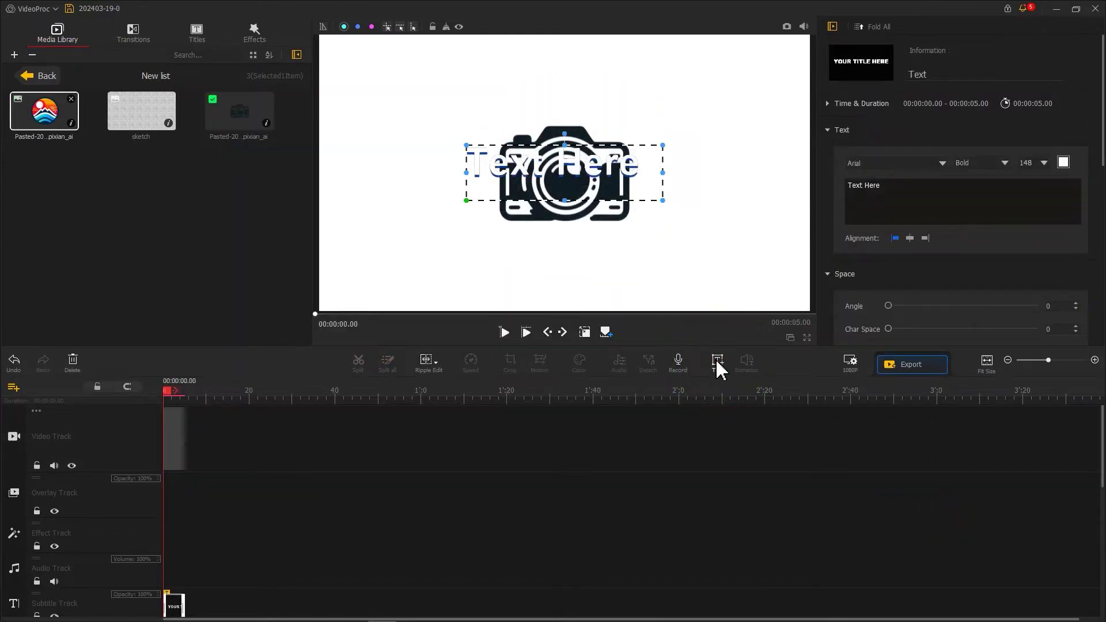
left_click_drag(893, 188, 842, 191)
type("Evocative Frames")
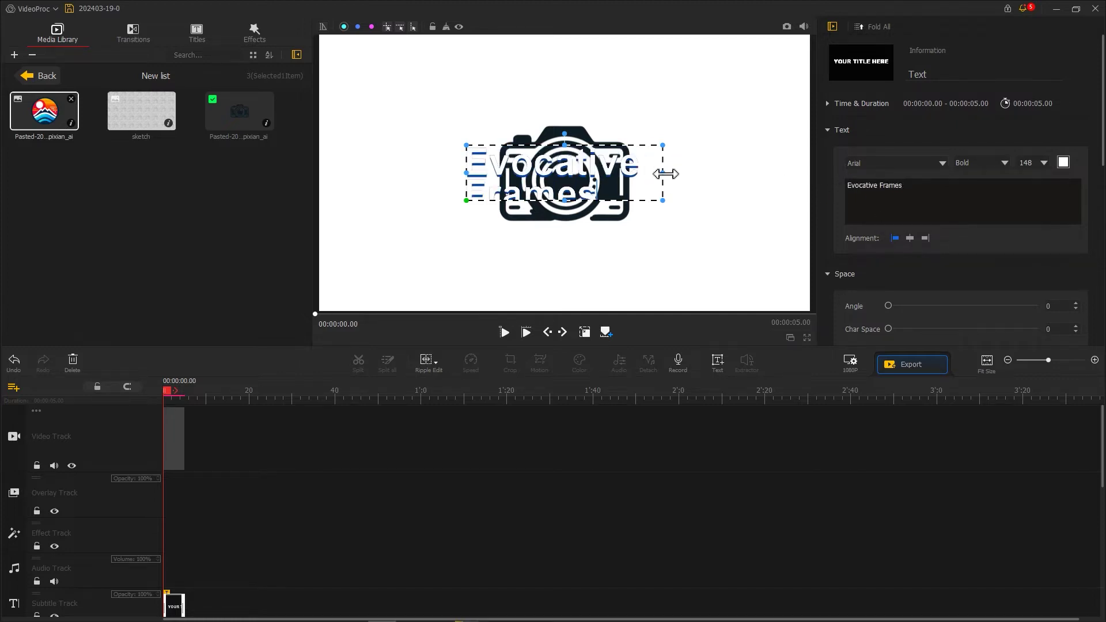
left_click_drag(666, 173, 792, 174)
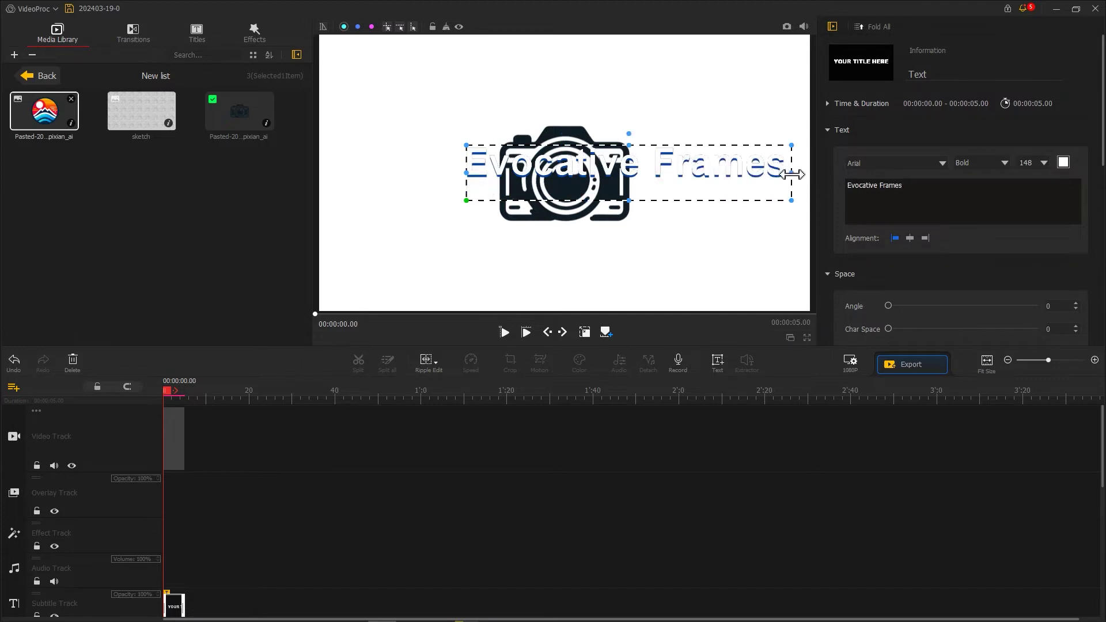
Set the title's font to Tahoma Bold and its colour to black.
left_click(941, 164)
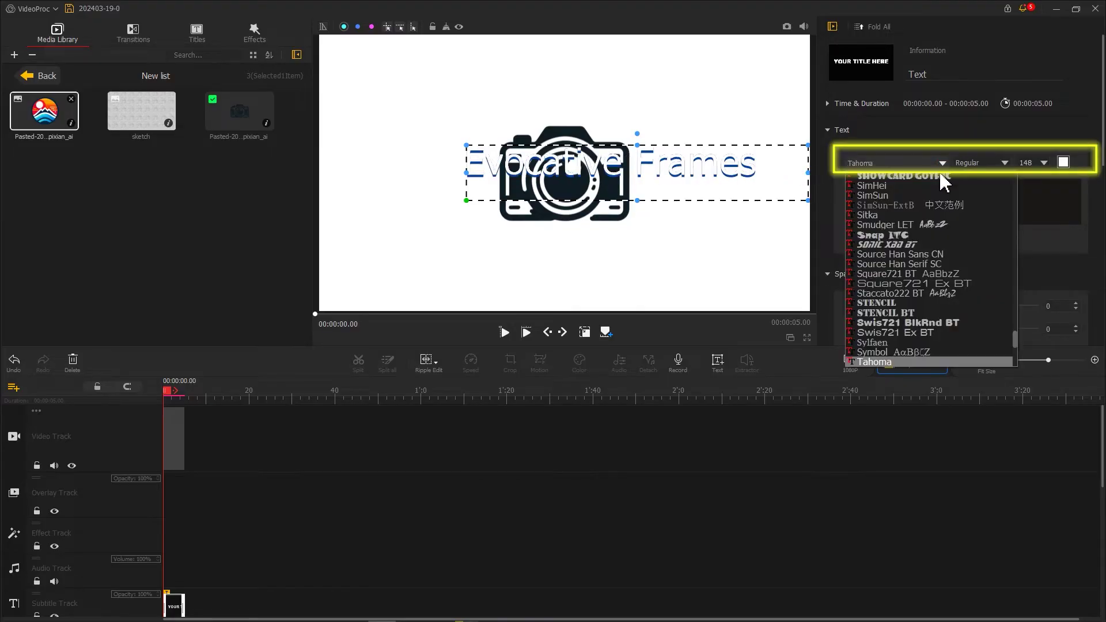
left_click(903, 363)
left_click(1005, 163)
left_click(996, 181)
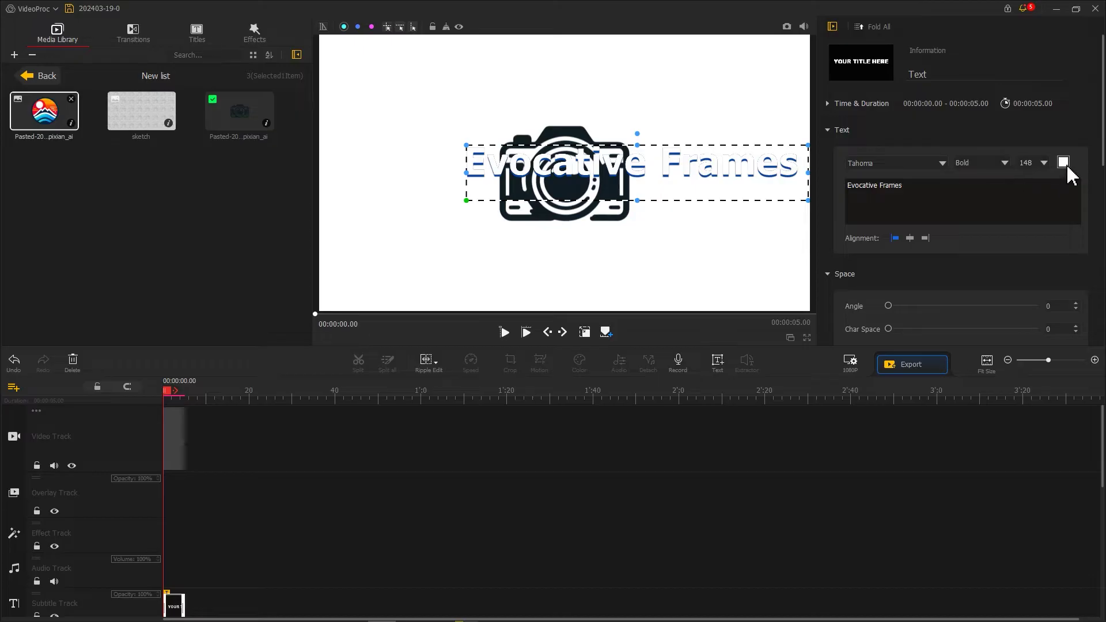
left_click(1064, 163)
left_click_drag(574, 248, 474, 251)
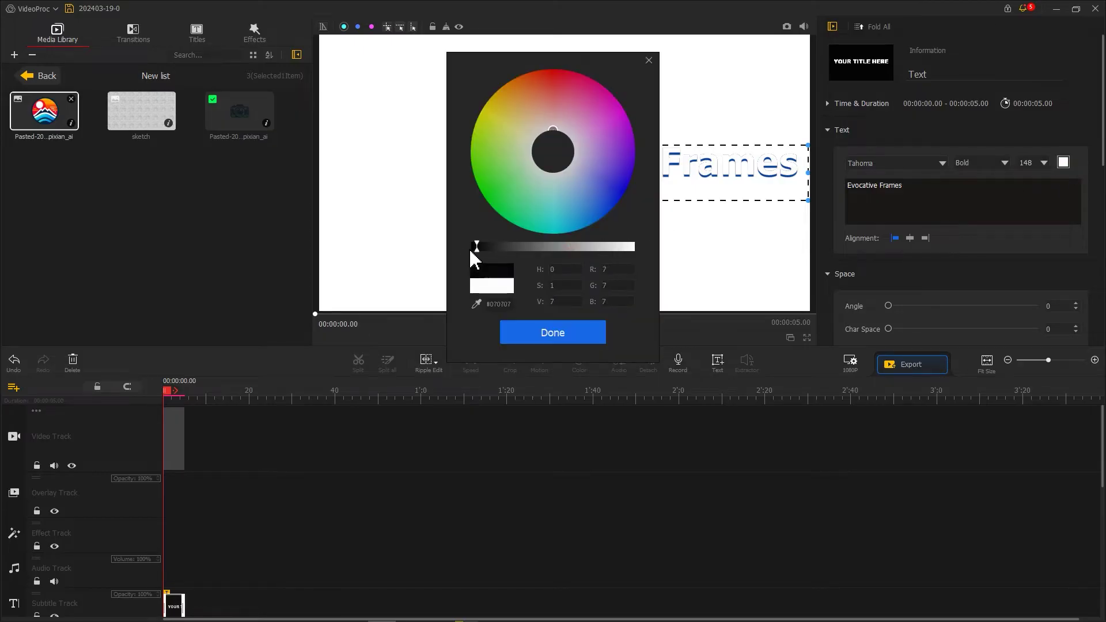
left_click(553, 333)
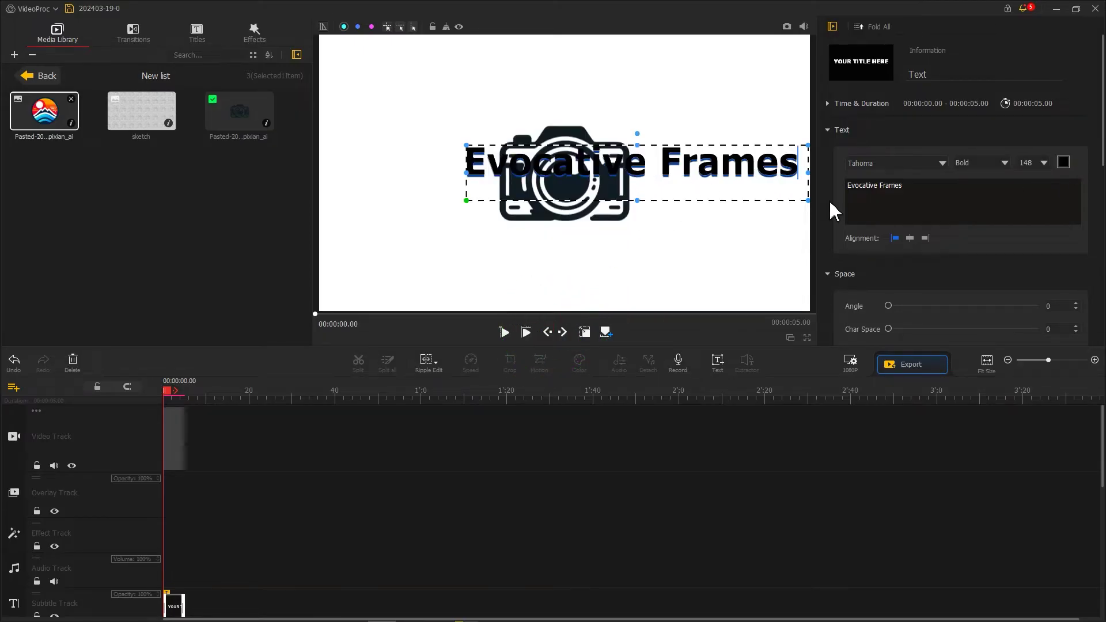
Remove the title's visible drop shadow by setting the text shadow offset to 0.
scroll(892, 214, "down", 2)
scroll(894, 215, "down", 5)
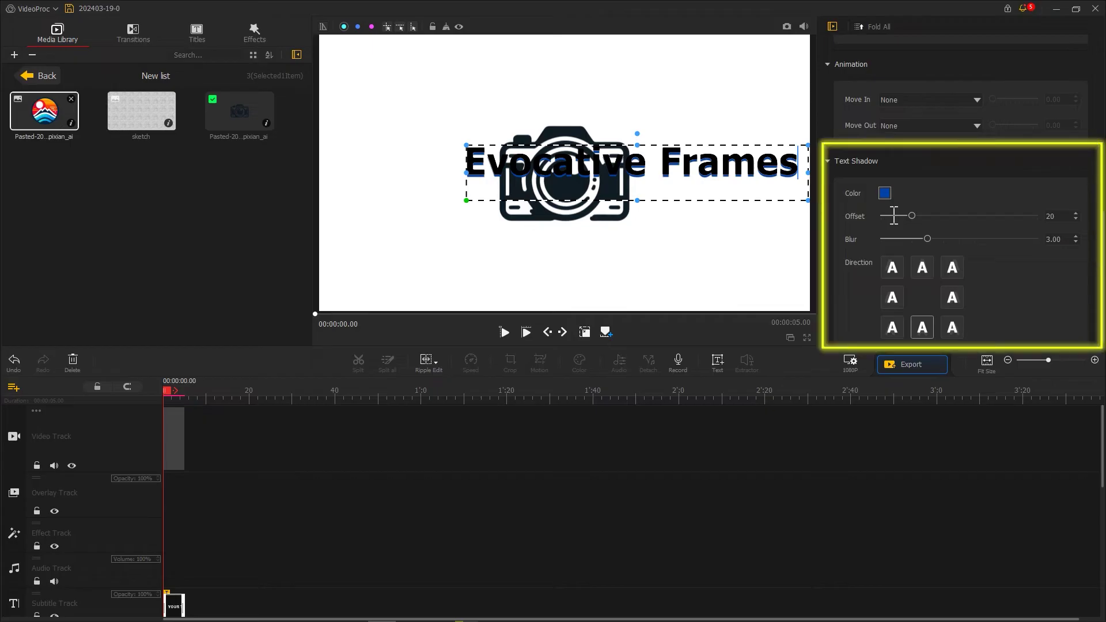
left_click_drag(912, 216, 877, 219)
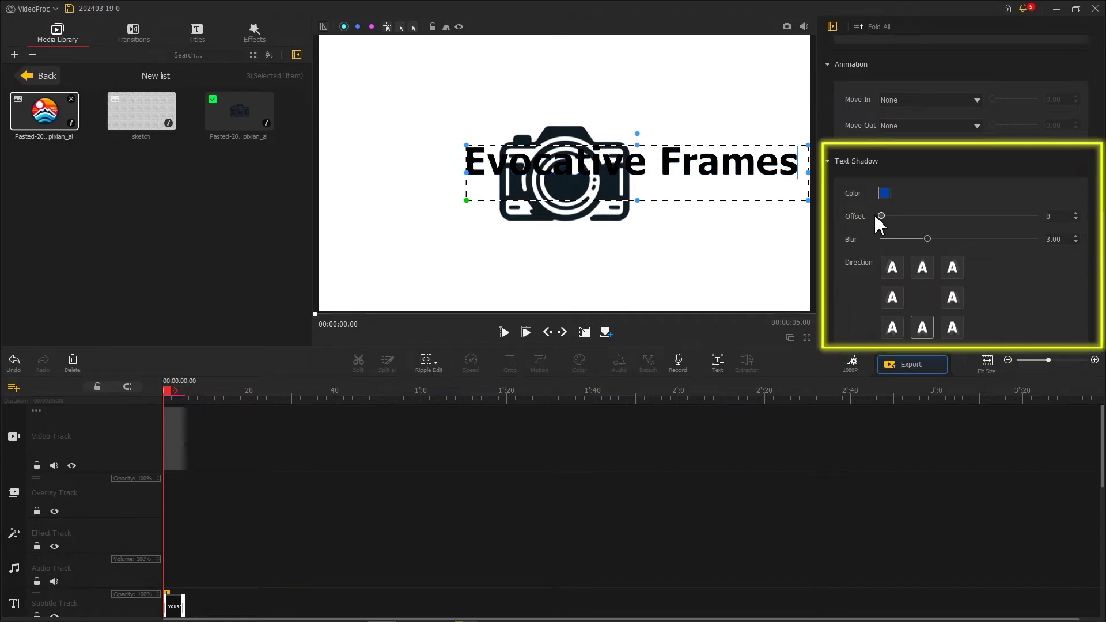
Raise the camera logo and place the title, reduced in size, centred just below it.
left_click_drag(736, 178, 687, 246)
left_click(597, 167)
left_click_drag(595, 161, 615, 104)
left_click_drag(677, 247, 653, 221)
left_click_drag(740, 253, 647, 235)
left_click_drag(613, 212, 721, 245)
mouse_move(685, 219)
left_mouse_down()
mouse_move(671, 214)
mouse_move(675, 225)
left_mouse_up()
left_click_drag(615, 129, 615, 142)
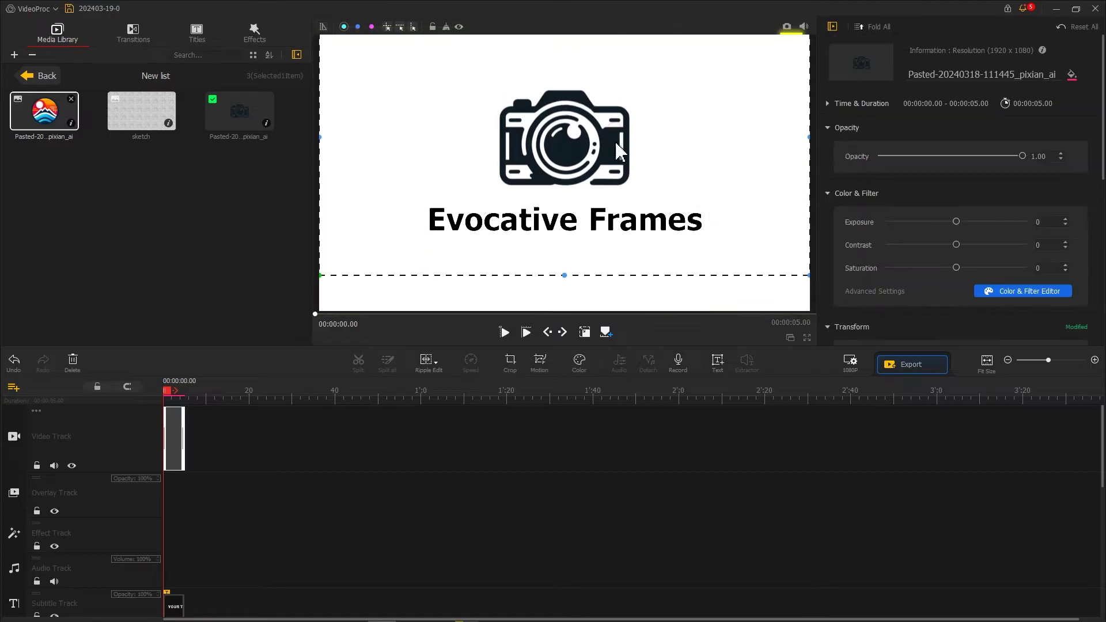
Take a snapshot of the composed logo frame and import 202403-19-0.png from the snapshot folder into the media library.
left_click(787, 28)
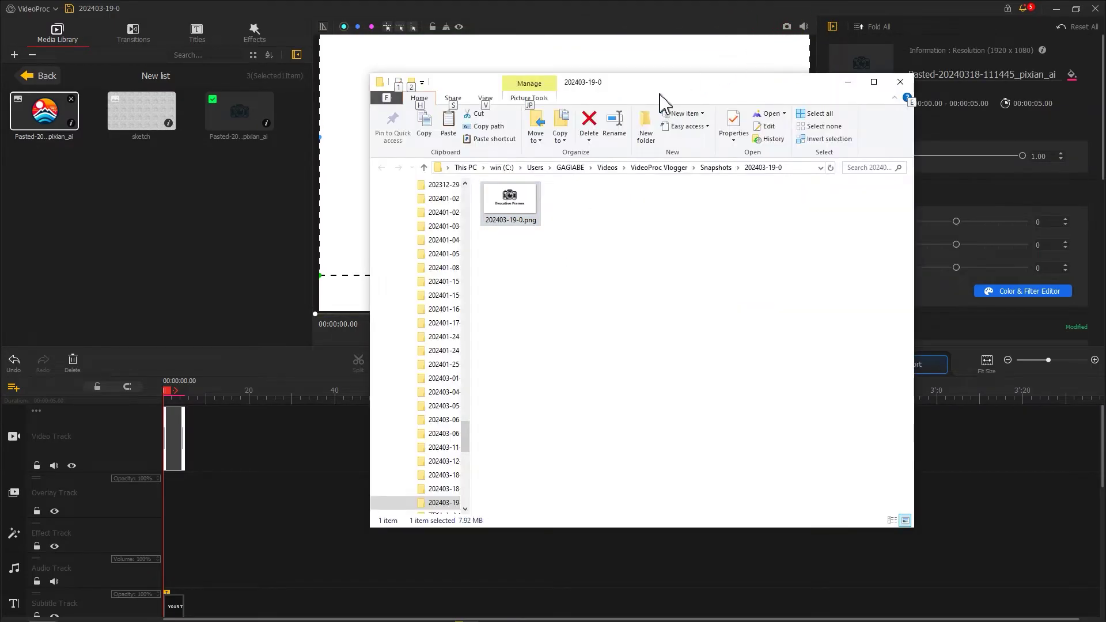
left_click_drag(531, 199, 206, 215)
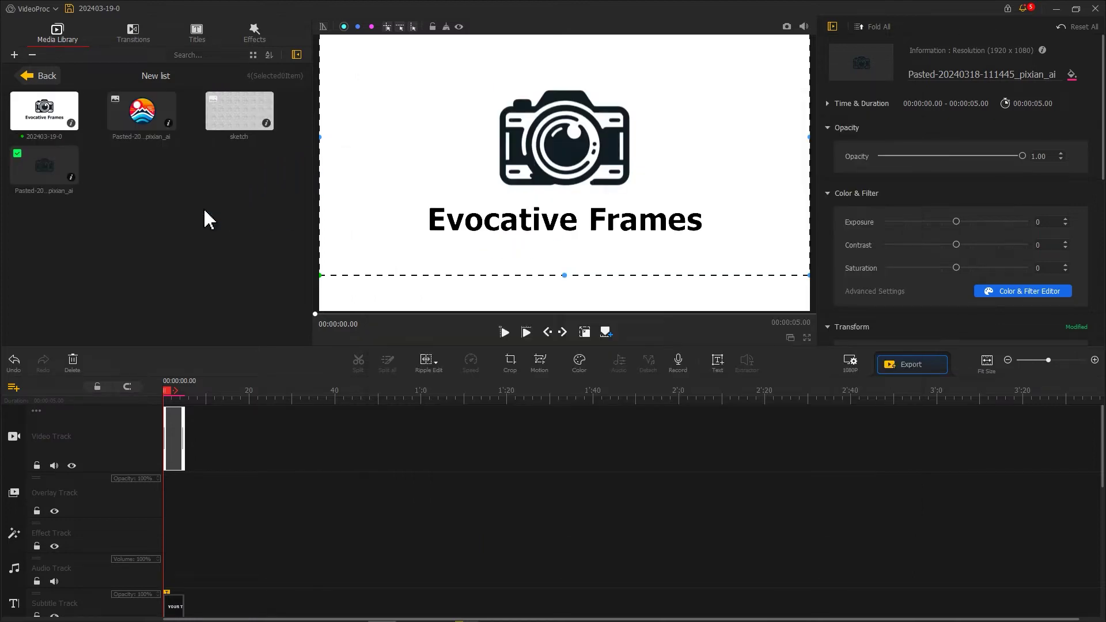
Delete the camera image clip and the title clip from the timeline.
left_click(173, 432)
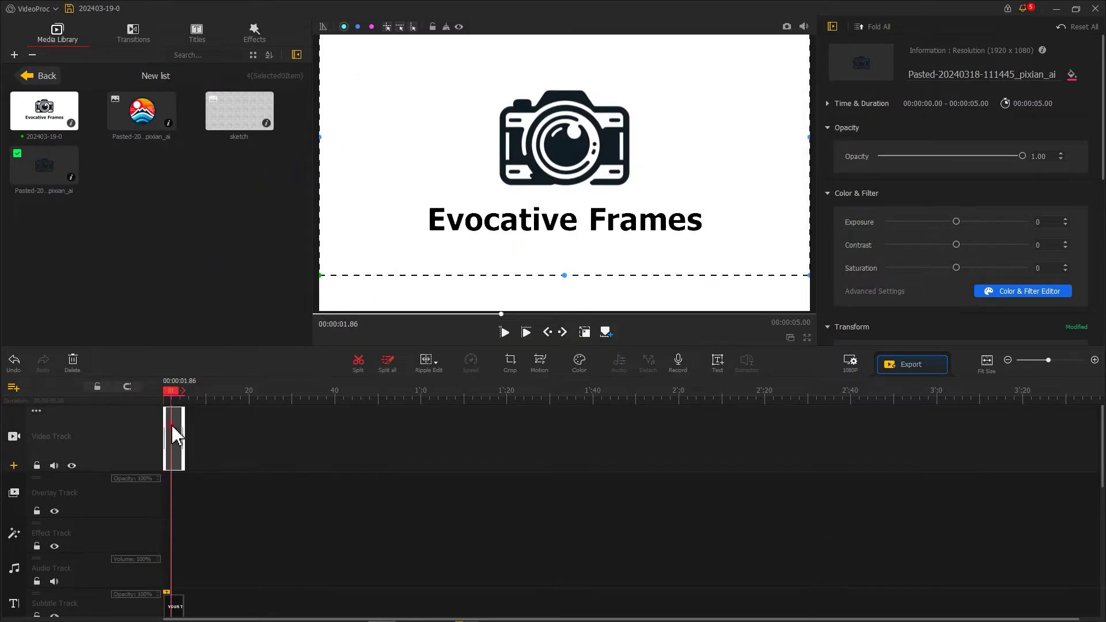
right_click(173, 429)
left_click(196, 575)
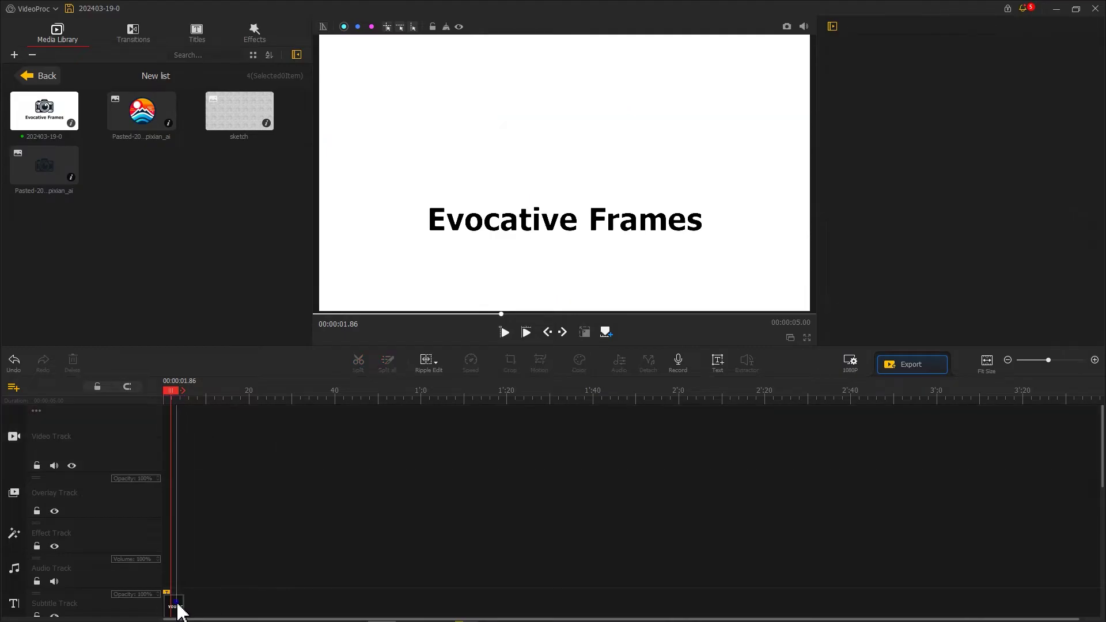
right_click(175, 607)
left_click(214, 606)
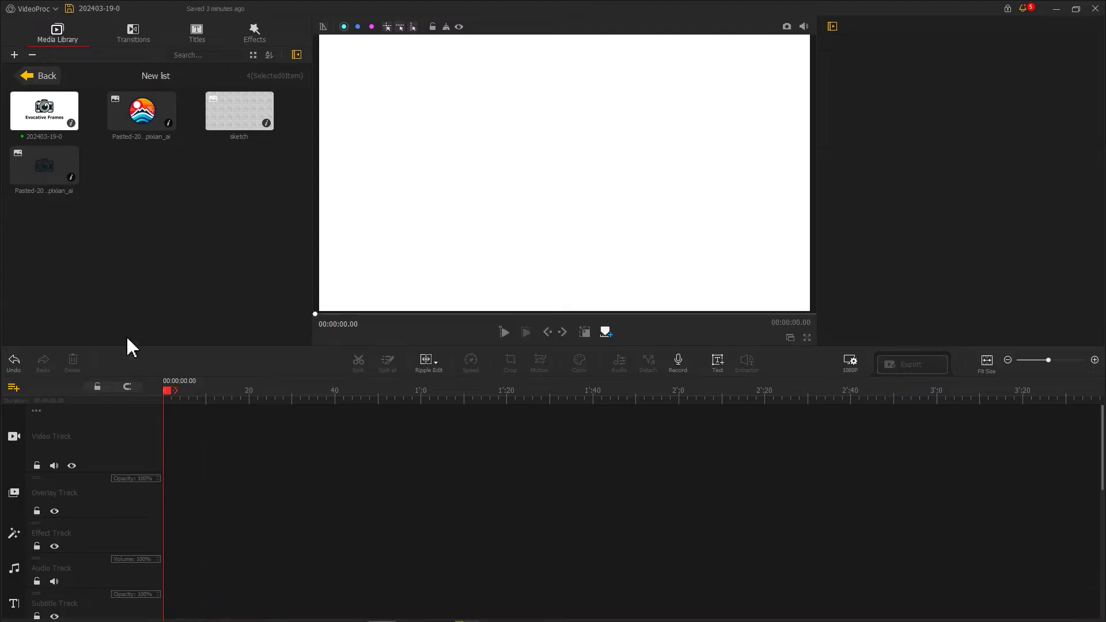
Place the 202403-19-0 snapshot at the start of the video track and the sketch texture below it on the overlay track.
left_click(57, 124)
left_click_drag(58, 124, 180, 430)
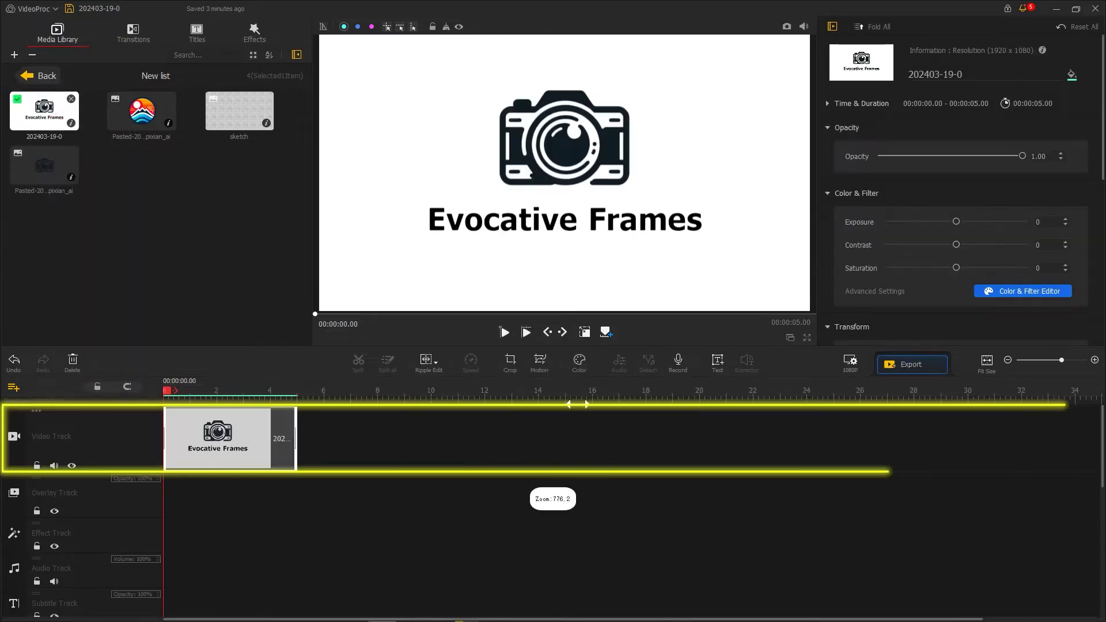
mouse_move(256, 119)
left_mouse_down()
mouse_move(197, 461)
mouse_move(171, 507)
left_mouse_up()
Fit the sketch overlay to the screen width.
scroll(869, 300, "down", 1)
scroll(863, 288, "down", 5)
left_click(917, 305)
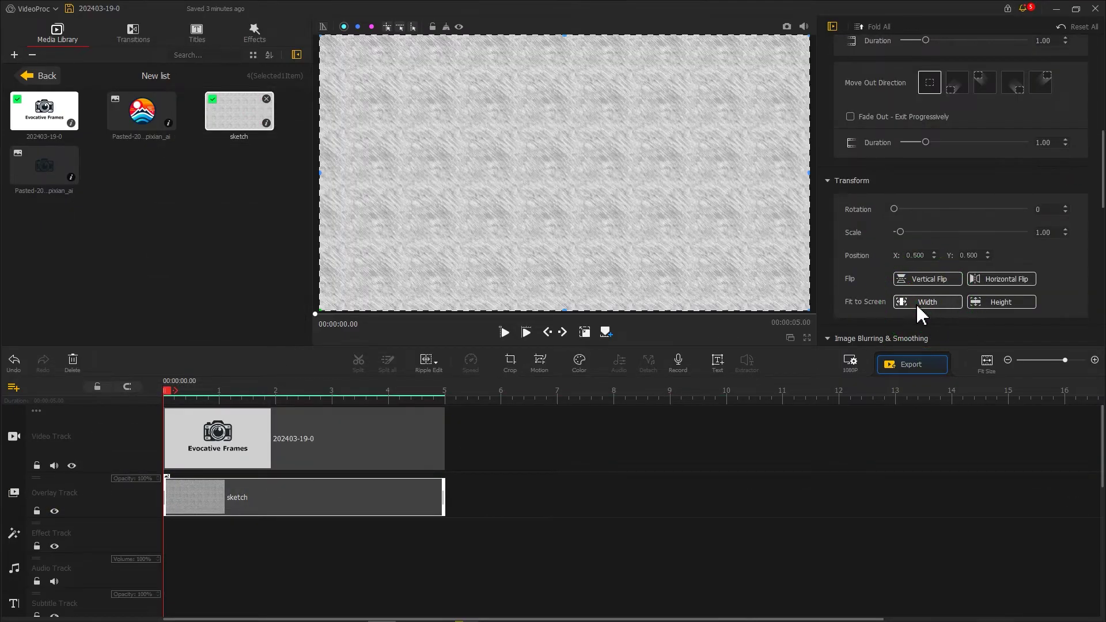
Set the sketch overlay's blend mode to Pin Light.
scroll(876, 302, "down", 7)
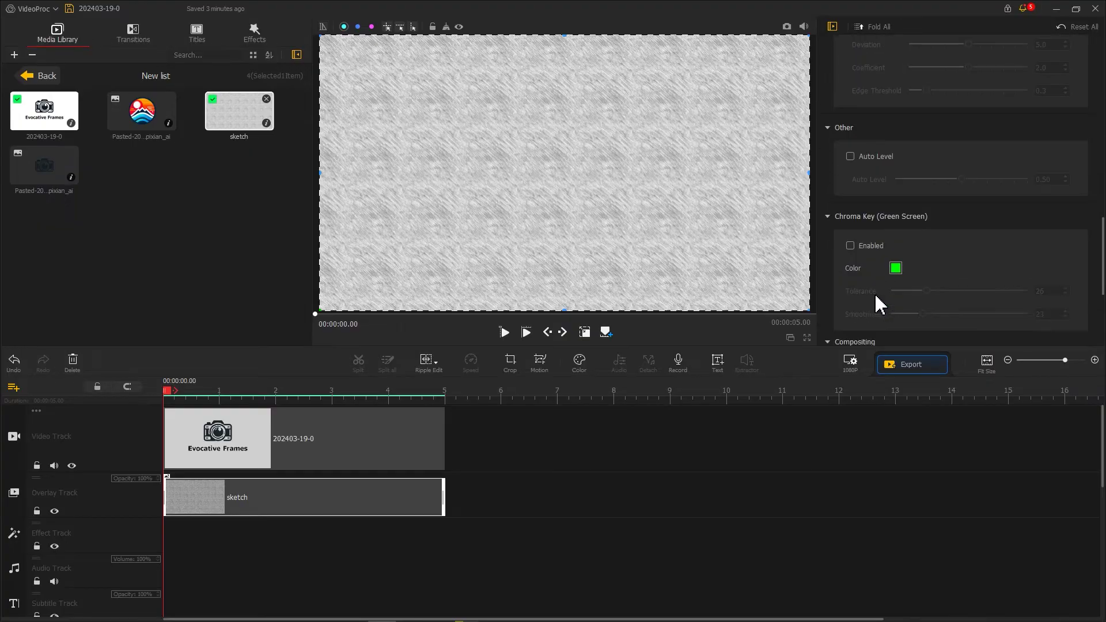
scroll(841, 311, "down", 2)
scroll(910, 281, "down", 2)
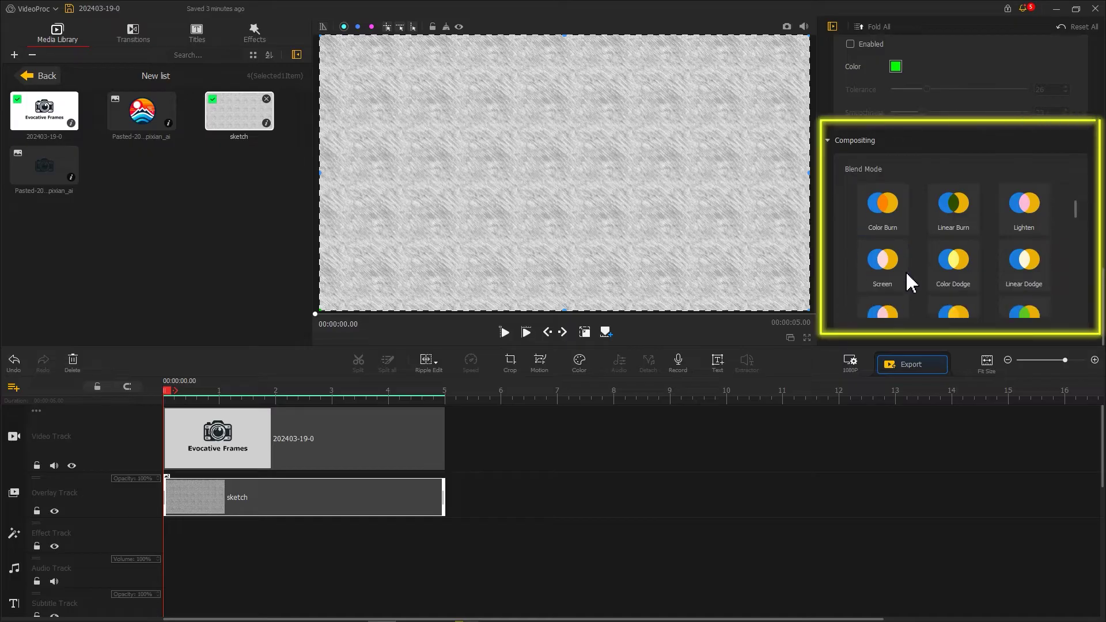
scroll(911, 281, "down", 1)
left_click(1022, 261)
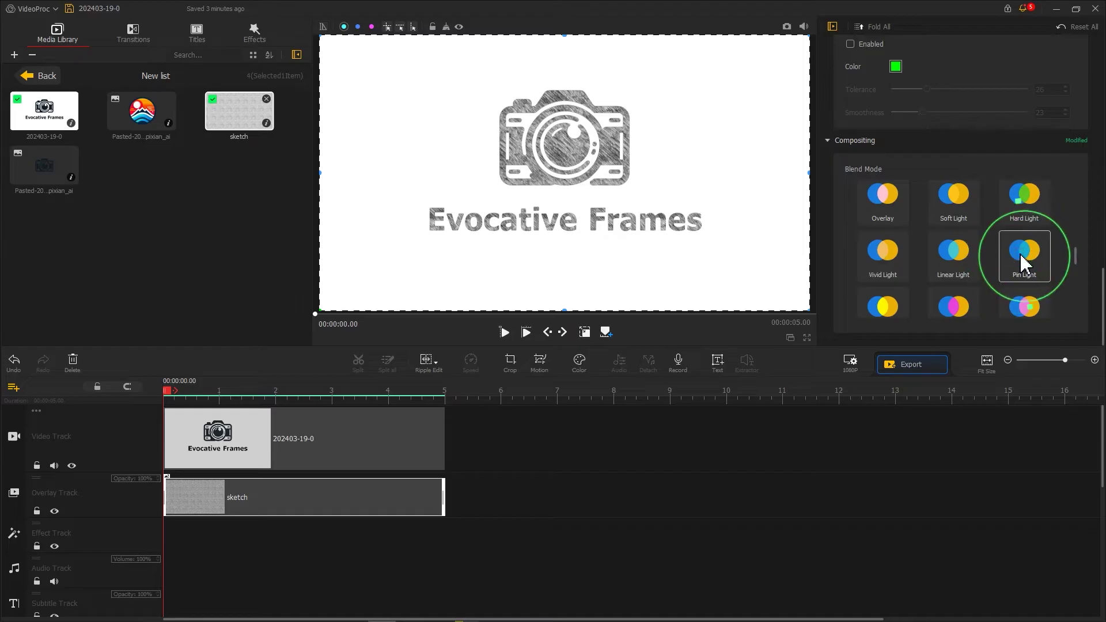
left_click(1019, 218)
left_click(1022, 259)
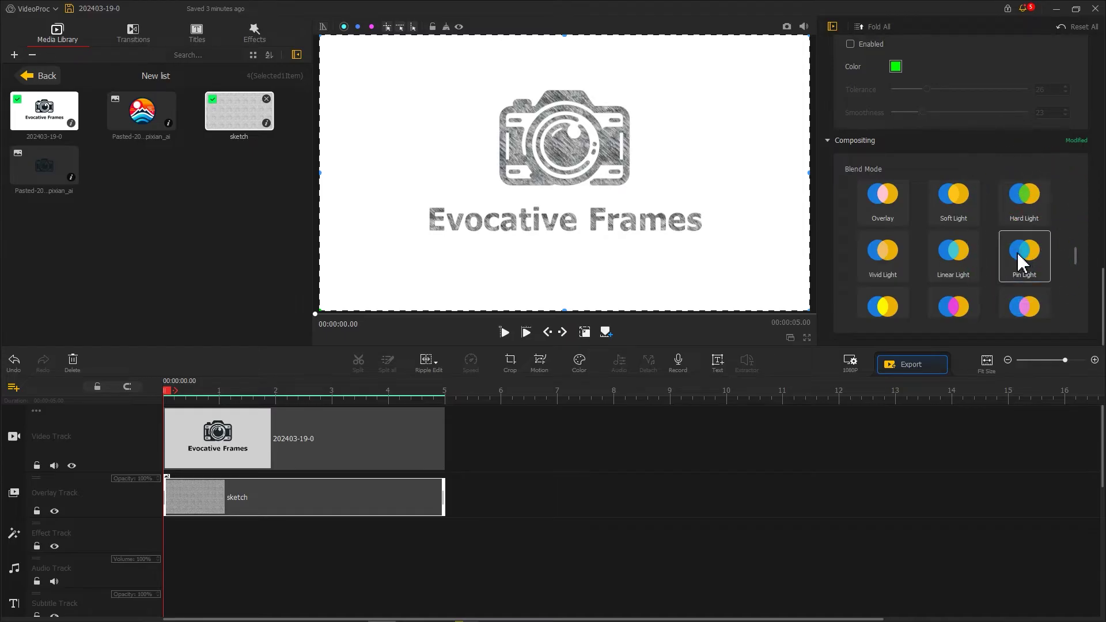
Enlarge the sketch texture by setting its scale to 5.80.
scroll(829, 242, "up", 6)
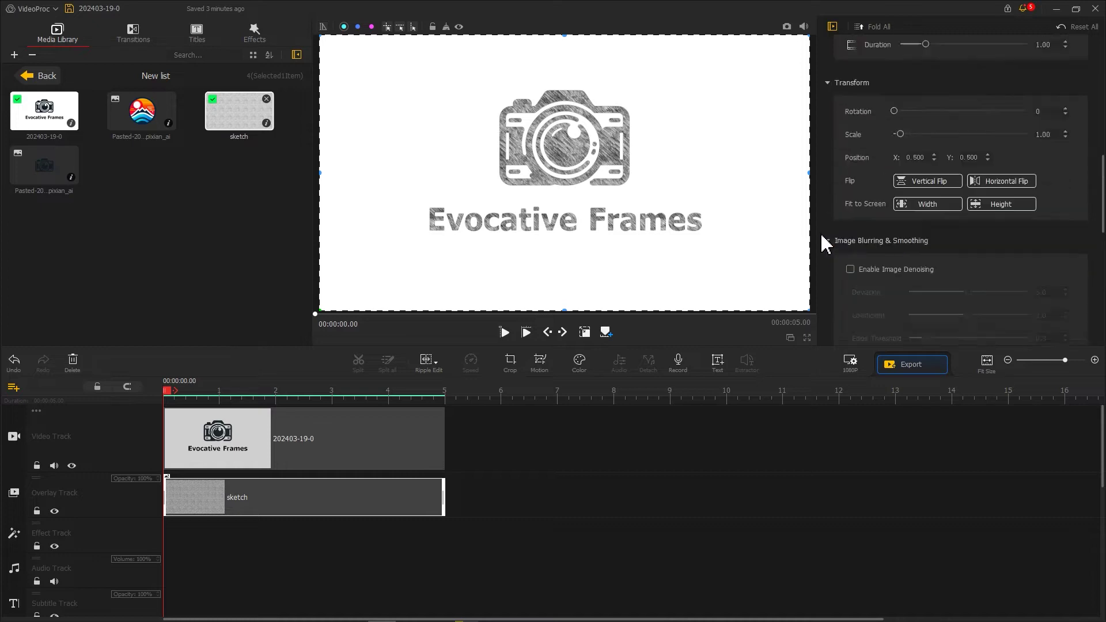
scroll(824, 241, "down", 3)
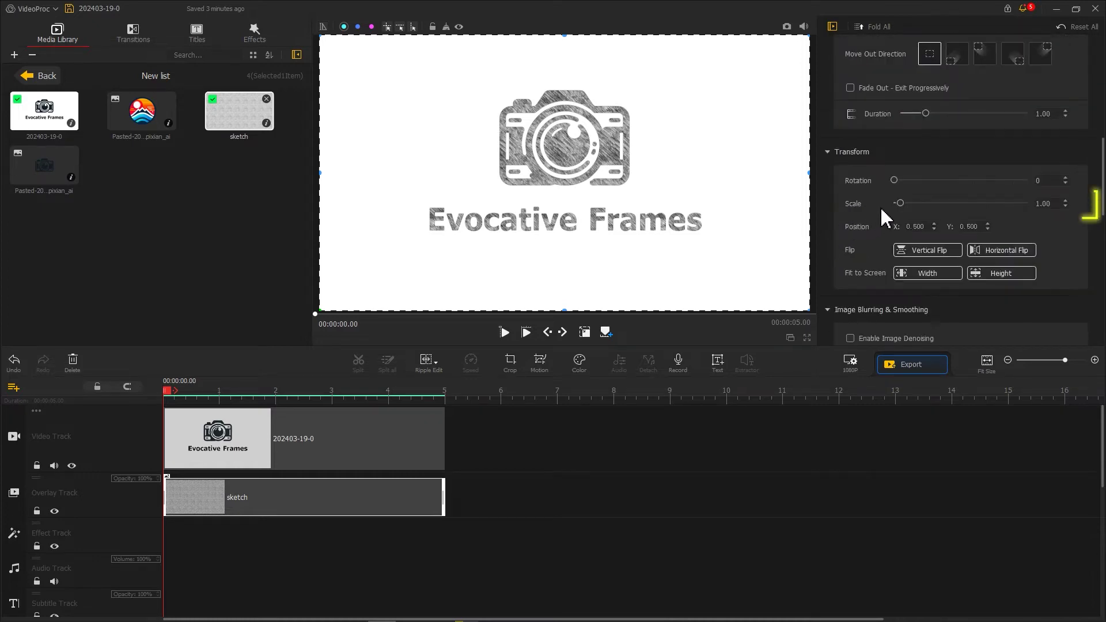
left_click_drag(900, 203, 925, 202)
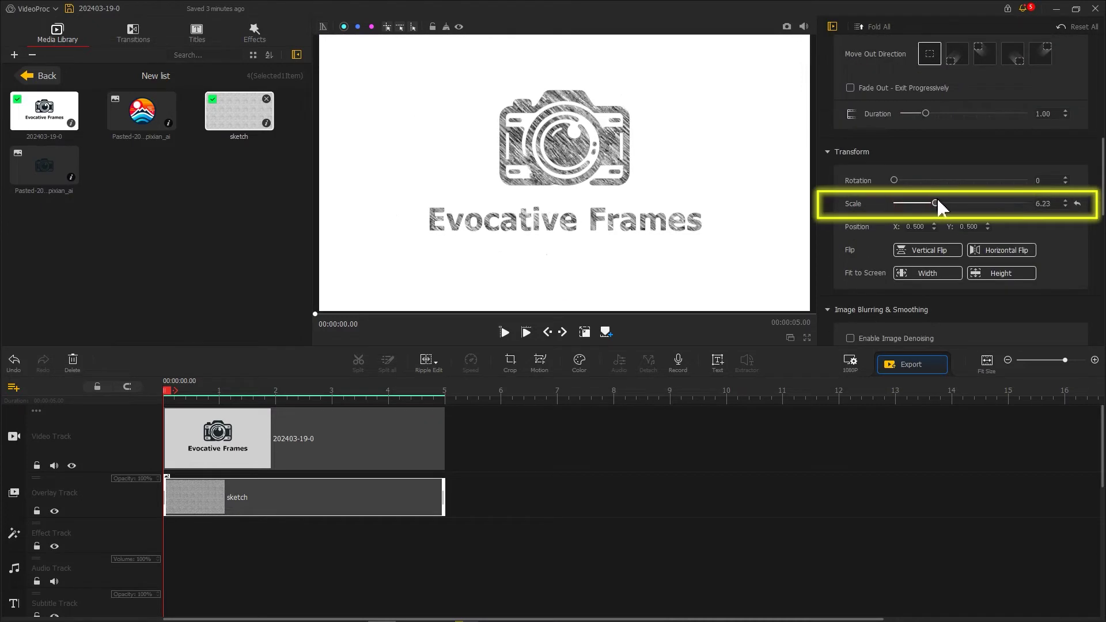
left_click_drag(927, 202, 934, 203)
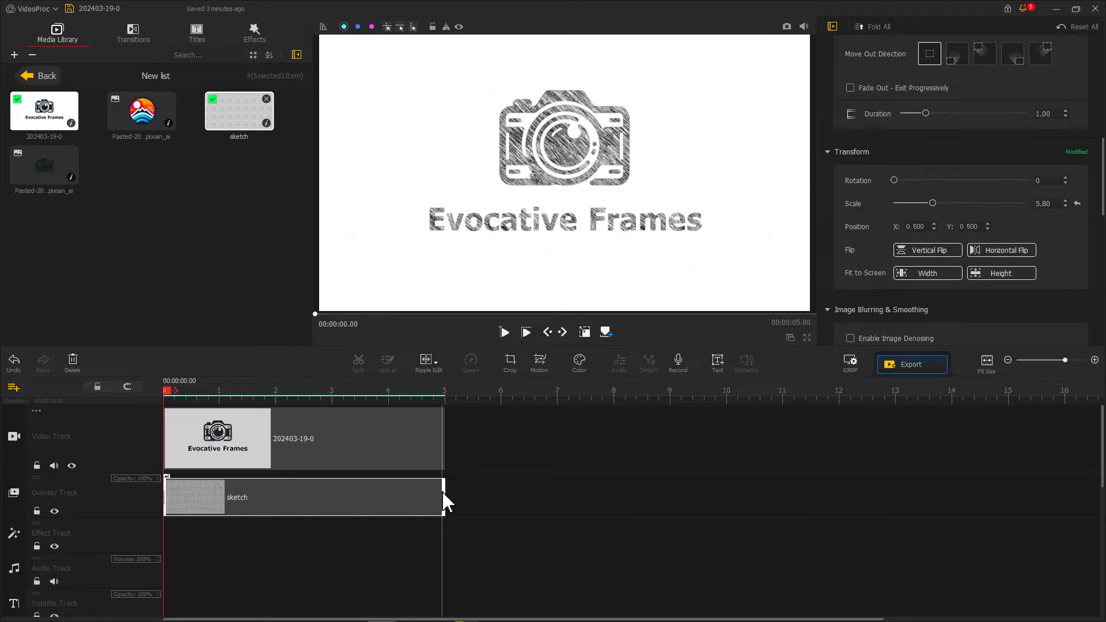
Trim the end of the sketch overlay so the clip lasts only about 0.17 seconds from the timeline start.
left_click_drag(445, 501, 176, 496)
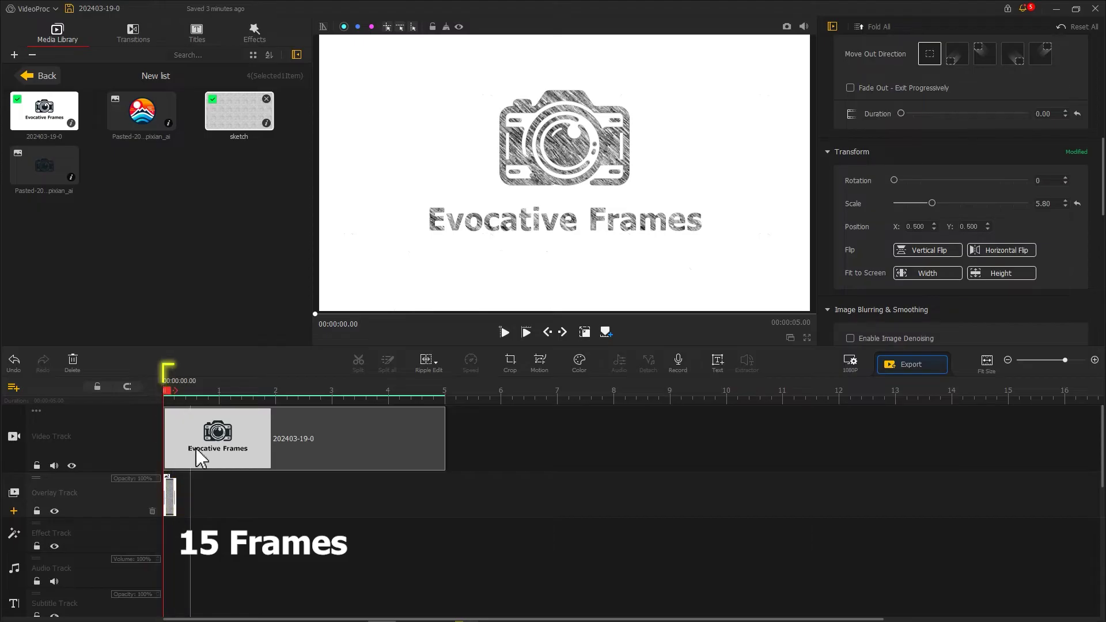
left_click_drag(217, 397, 330, 395)
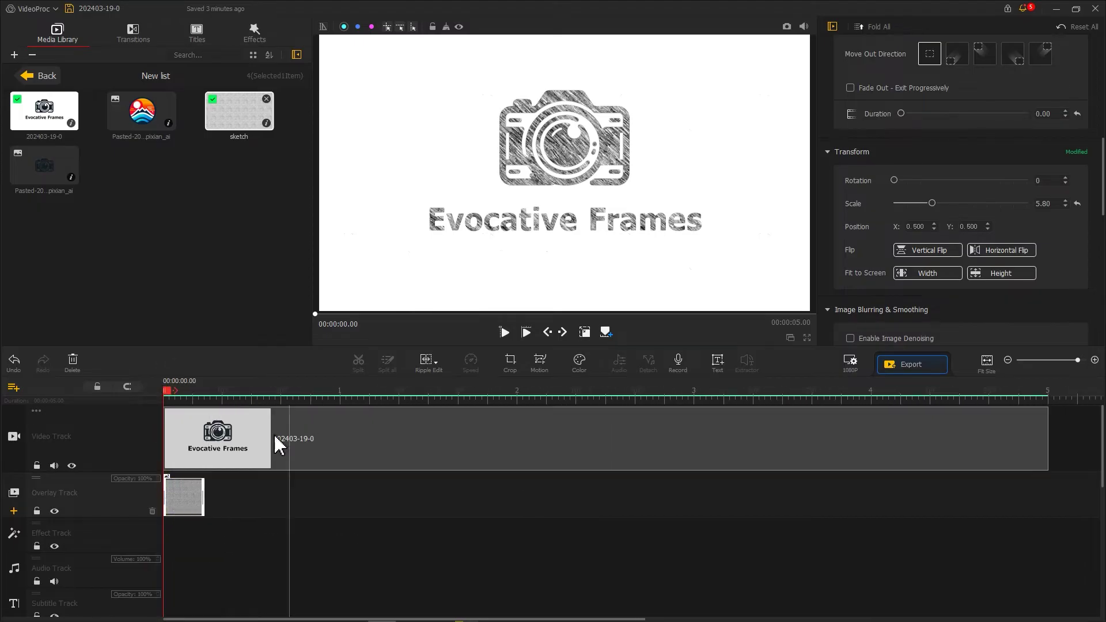
left_click_drag(191, 499, 180, 498)
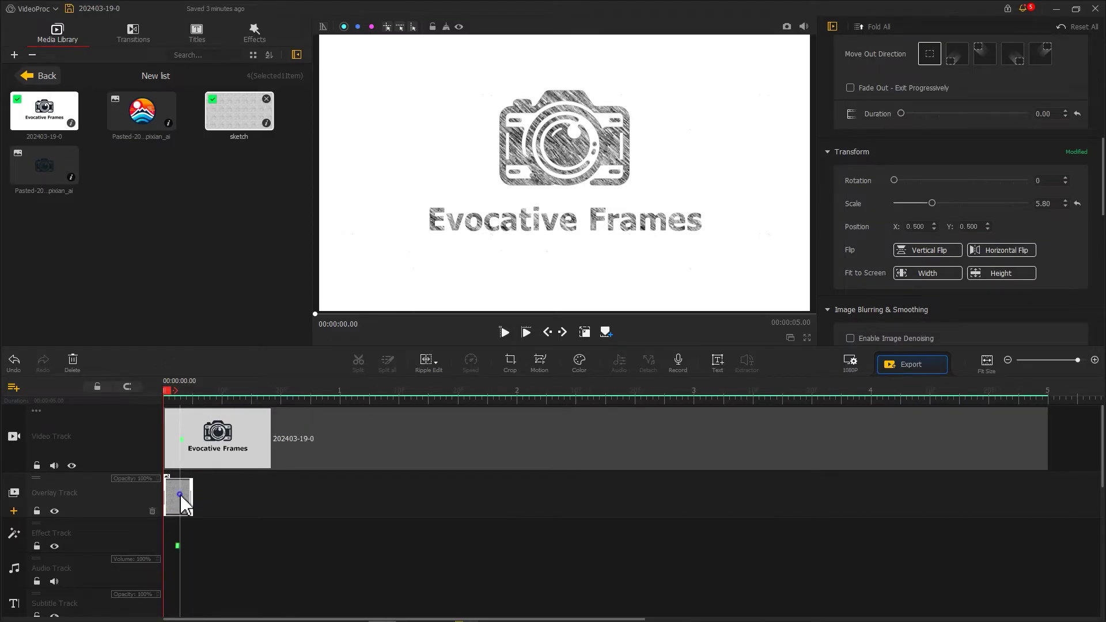
Copy the short sketch clip, paste it directly after the original on the overlay track, and select the copy.
right_click(181, 499)
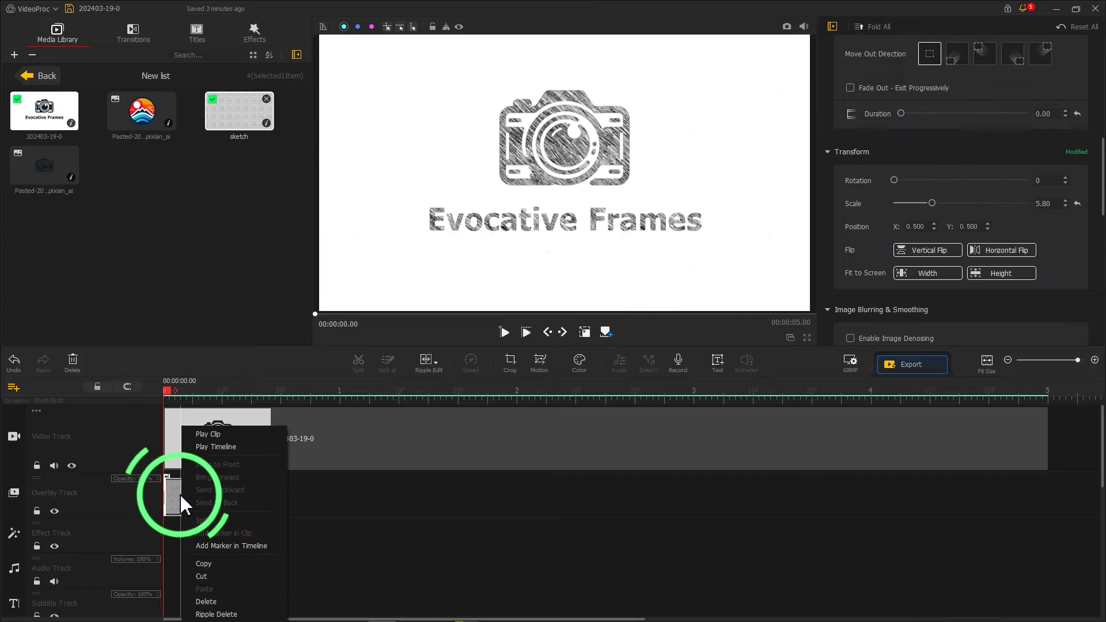
left_click(206, 567)
right_click(210, 500)
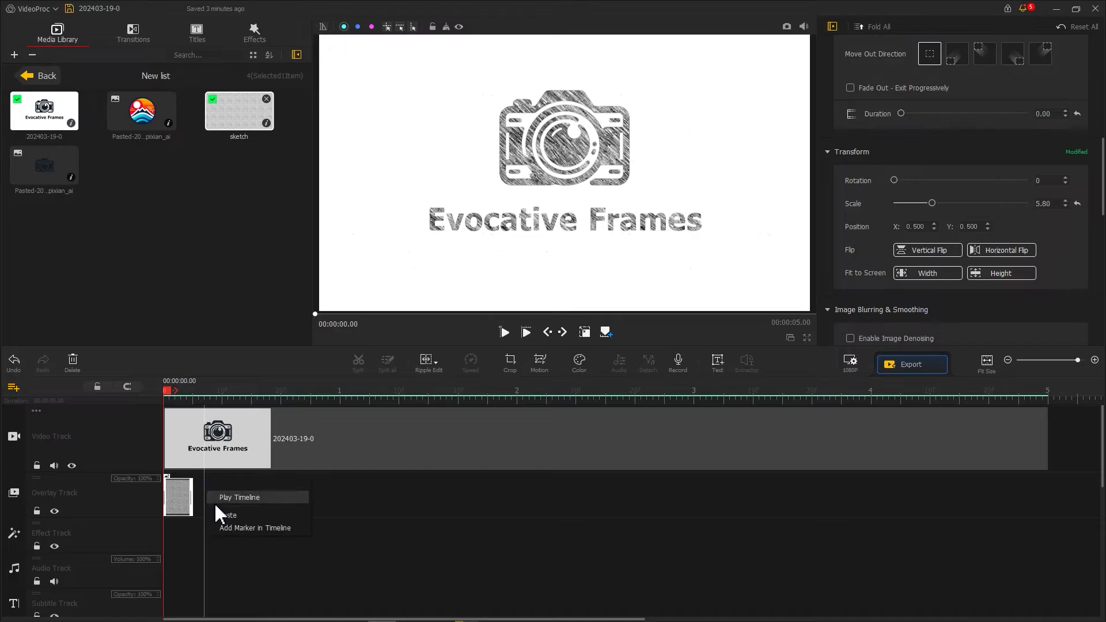
left_click(222, 508)
left_click(210, 503)
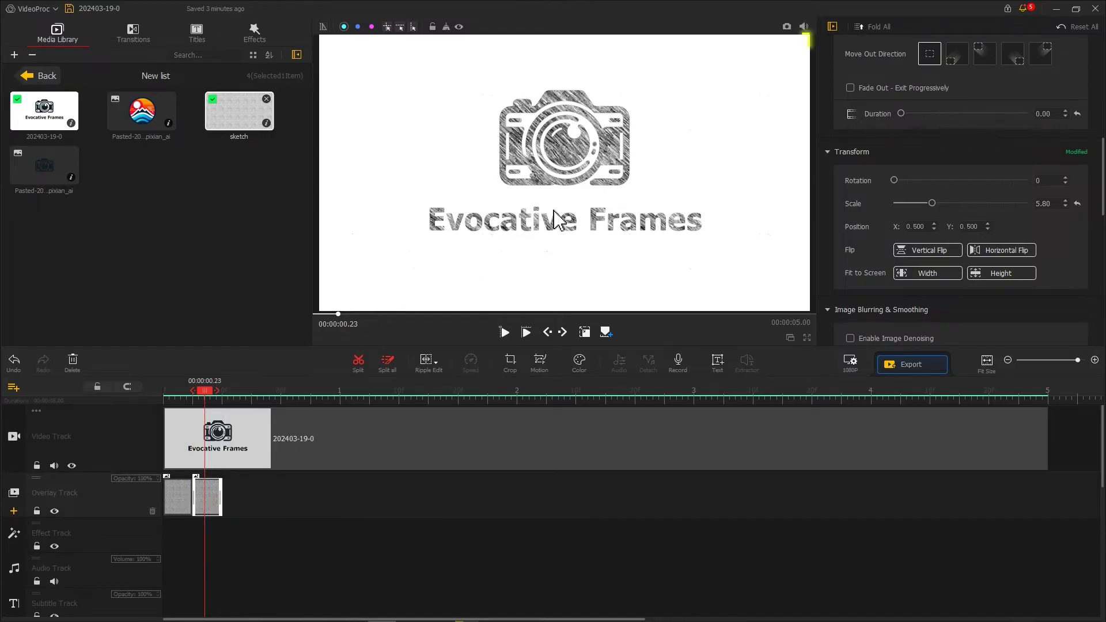
Reposition the second sketch clip at X 0.412, Y 0.585, and paste a third copy after it, positioned at X 0.492, Y 0.673.
left_click_drag(606, 201, 564, 178)
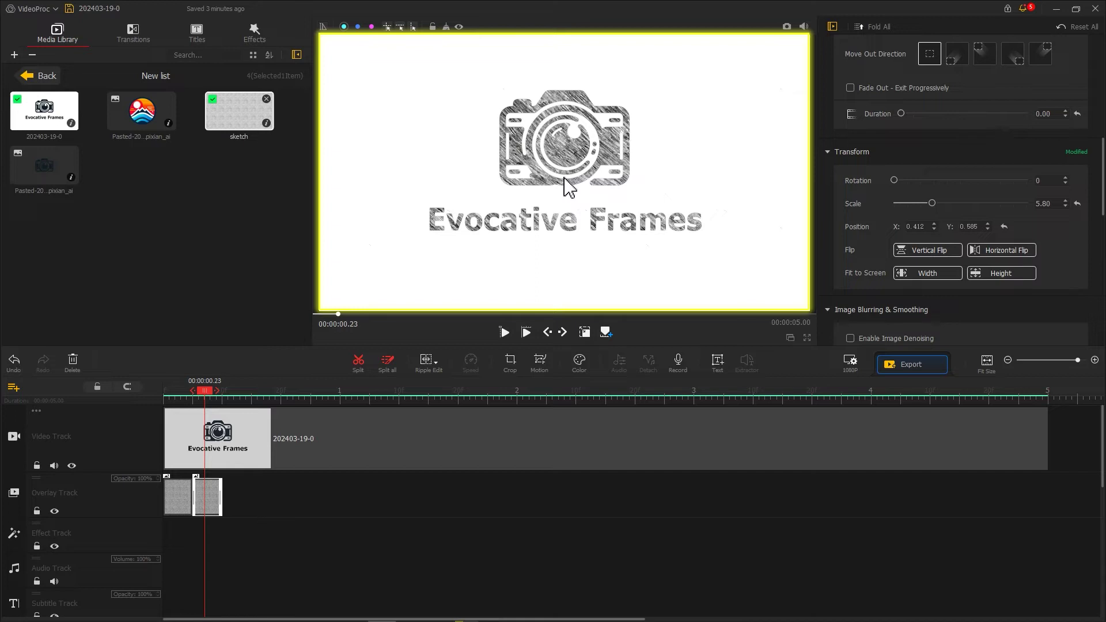
right_click(206, 498)
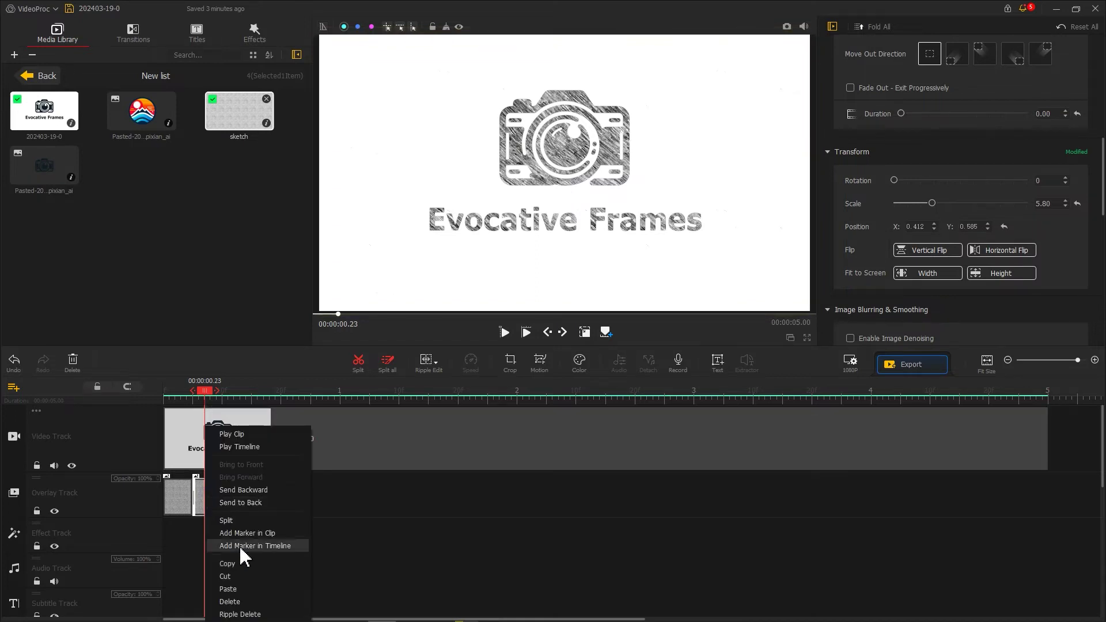
left_click(228, 563)
left_click(234, 503)
key("ctrl+v")
left_click_drag(252, 509, 240, 506)
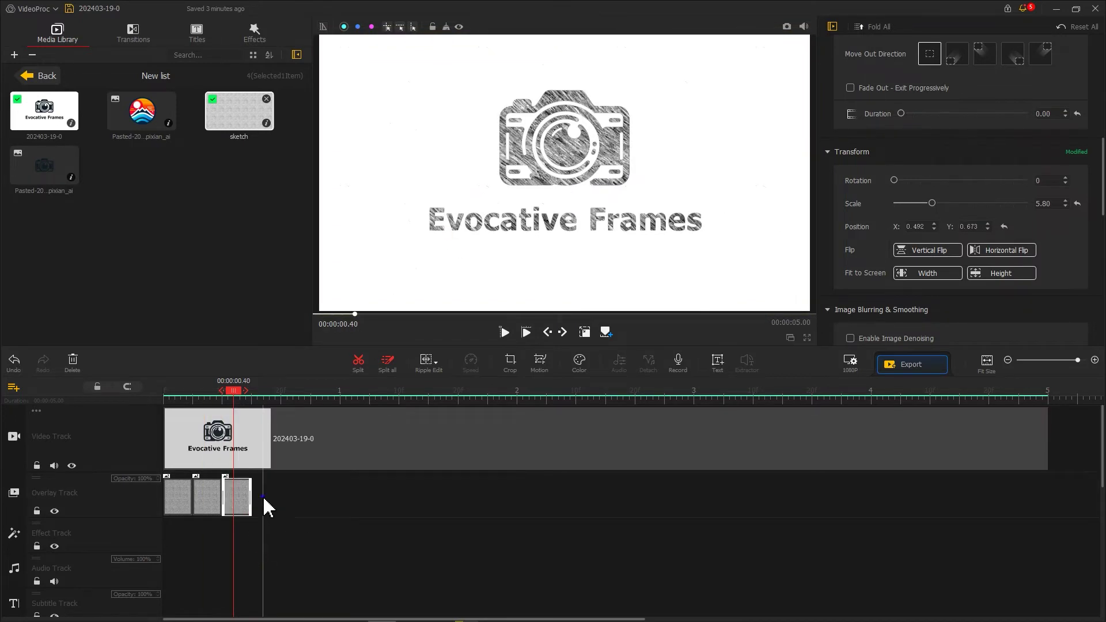
Paste a fourth sketch clip directly after the third and shift its texture slightly in the preview.
left_click(264, 506)
key("ctrl+v")
left_click_drag(498, 245, 502, 262)
Copy all four sketch clips as a group and paste the group twice, end to end, on the overlay track.
left_click(237, 499, "ctrl")
left_click(210, 499, "ctrl")
left_click(182, 497, "ctrl")
key("ctrl+c")
left_click(298, 402)
key("ctrl+v")
left_click_drag(310, 495, 293, 494)
left_click(405, 393)
key("ctrl+v")
left_click_drag(416, 490, 409, 490)
Keep pasting the four-clip sketch group end to end until the overlay track is filled up to 5 seconds.
left_click(541, 399)
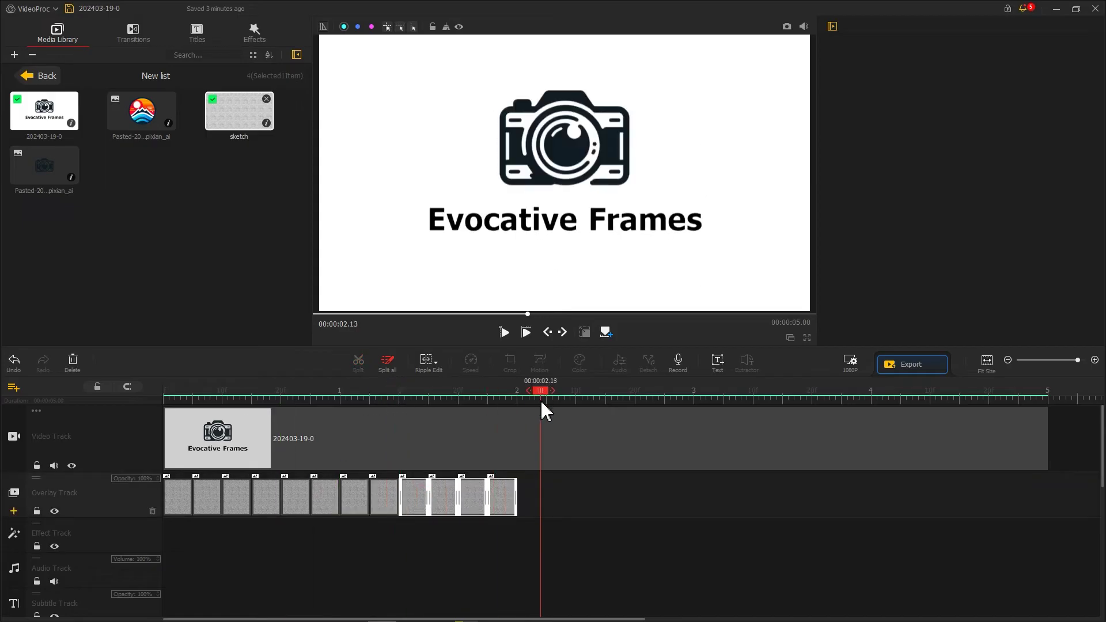
key("ctrl+v")
left_click_drag(554, 492, 531, 491)
left_click(640, 392)
key("ctrl+v")
left_click(776, 396)
key("ctrl+v")
left_click_drag(788, 494, 766, 493)
left_click(879, 396)
key("ctrl+v")
left_click_drag(913, 494, 906, 493)
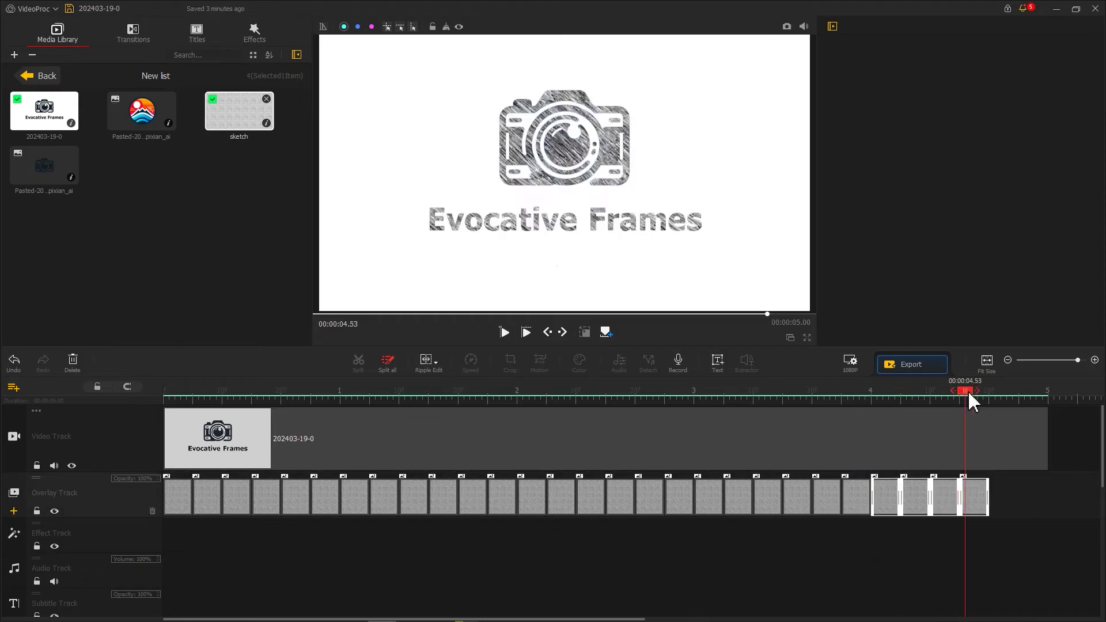
left_click(1008, 397)
key("ctrl+v")
Play the sketch animation from the beginning and export it as a video.
left_click_drag(841, 392, 156, 386)
key("space")
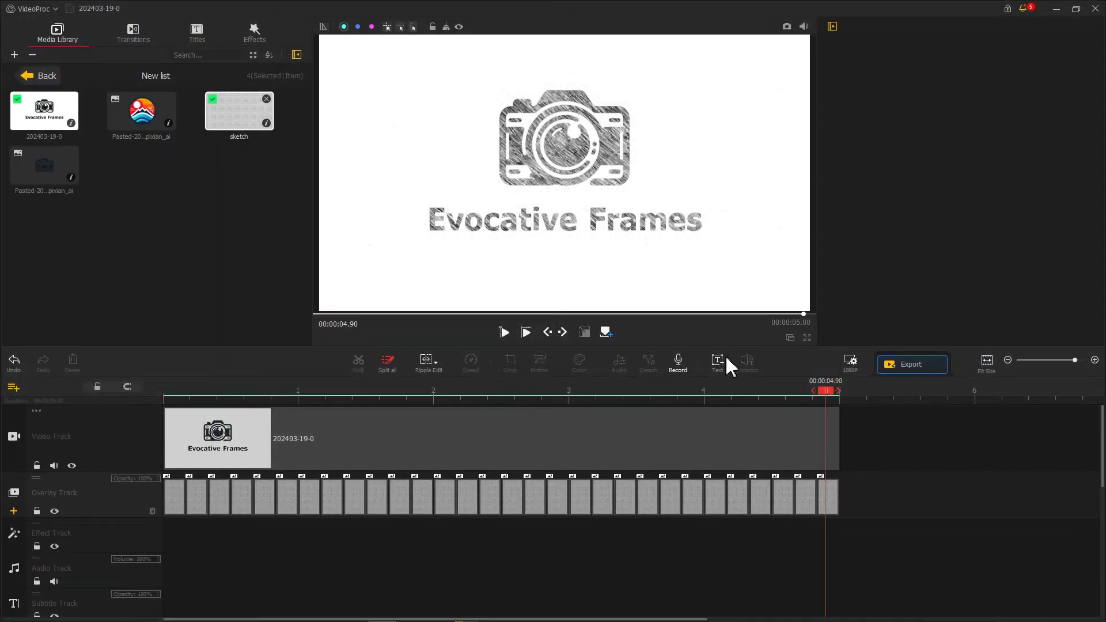
left_click(913, 363)
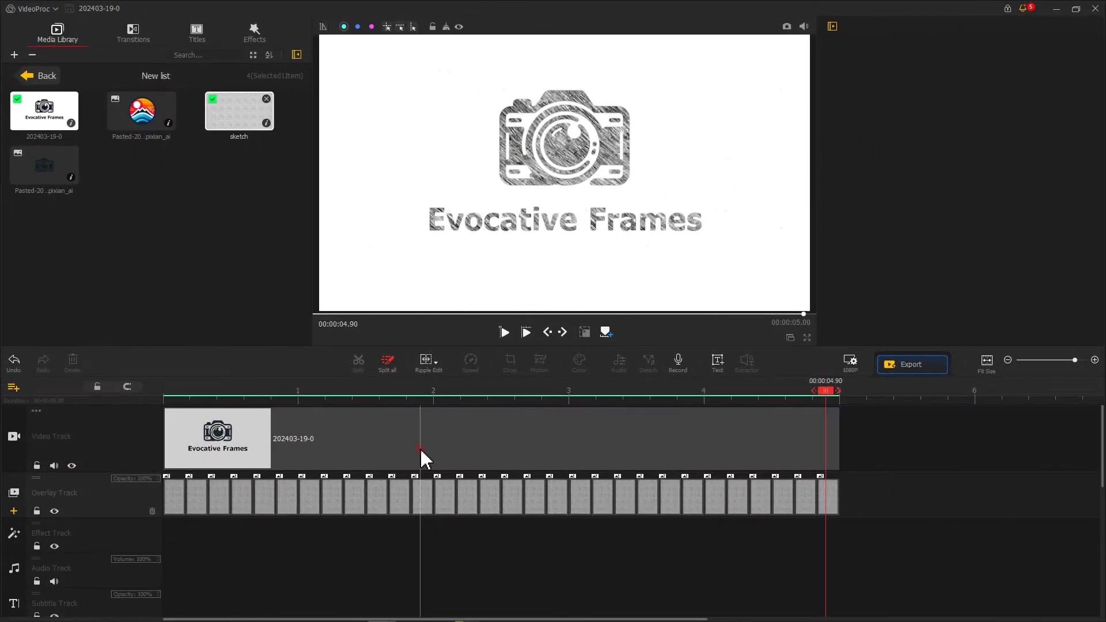
Delete all clips from the video and overlay tracks to empty the timeline.
left_click(421, 450)
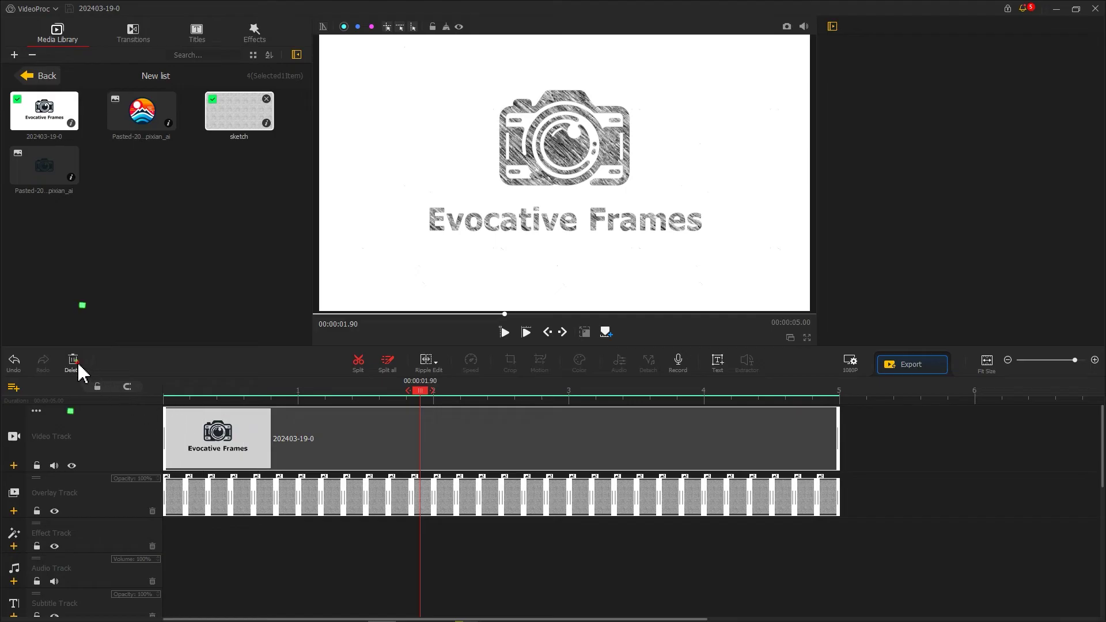
left_click(79, 365)
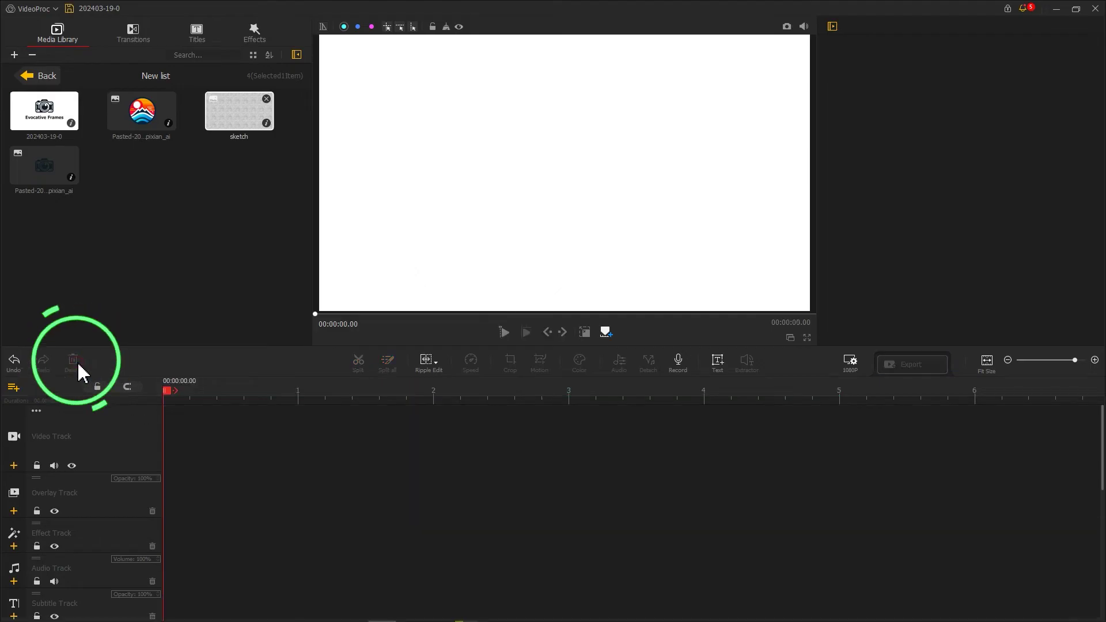
Return to the main media library and import the output1 and brush videos.
left_click(45, 76)
left_click_drag(989, 167, 249, 194)
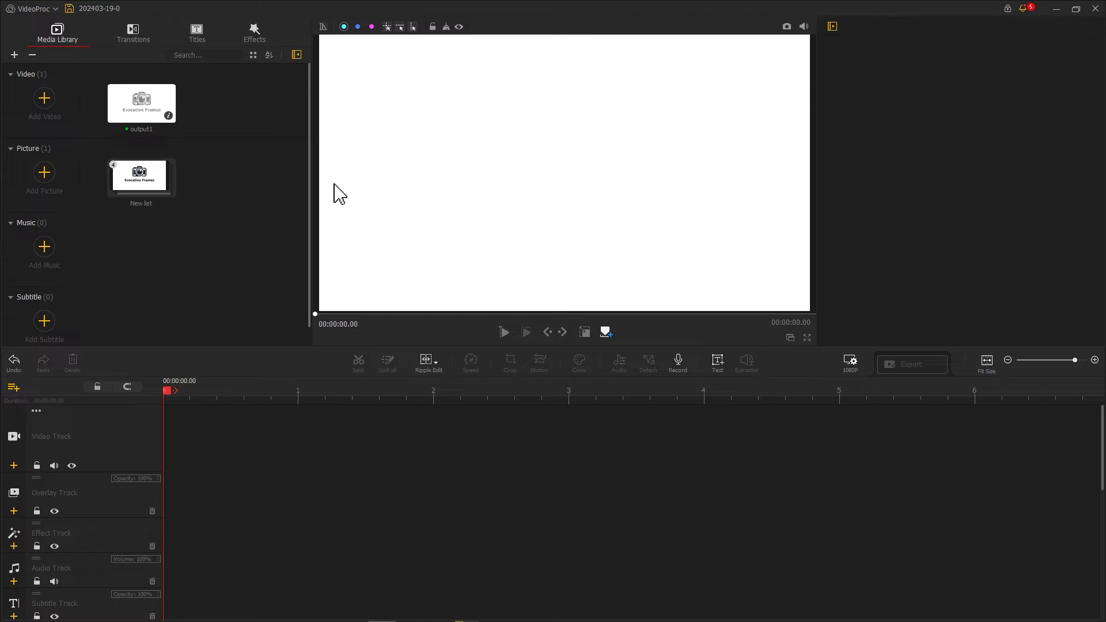
left_click_drag(989, 166, 270, 138)
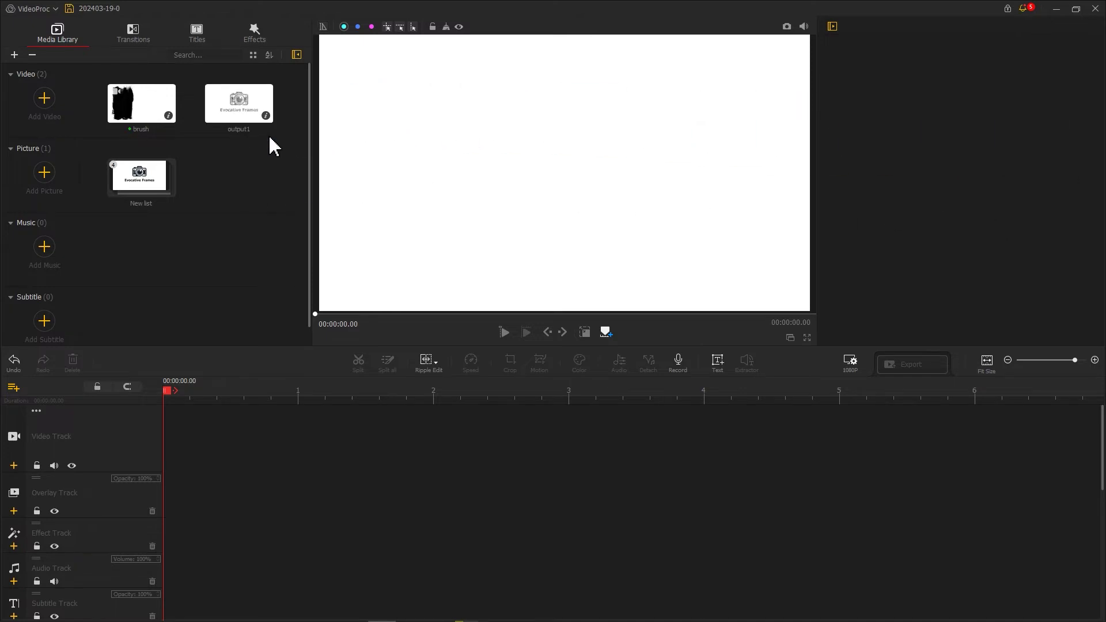
Place output1 on the video track and brush on the overlay track at the timeline start, fitting brush to the screen width.
left_click_drag(257, 123, 197, 423)
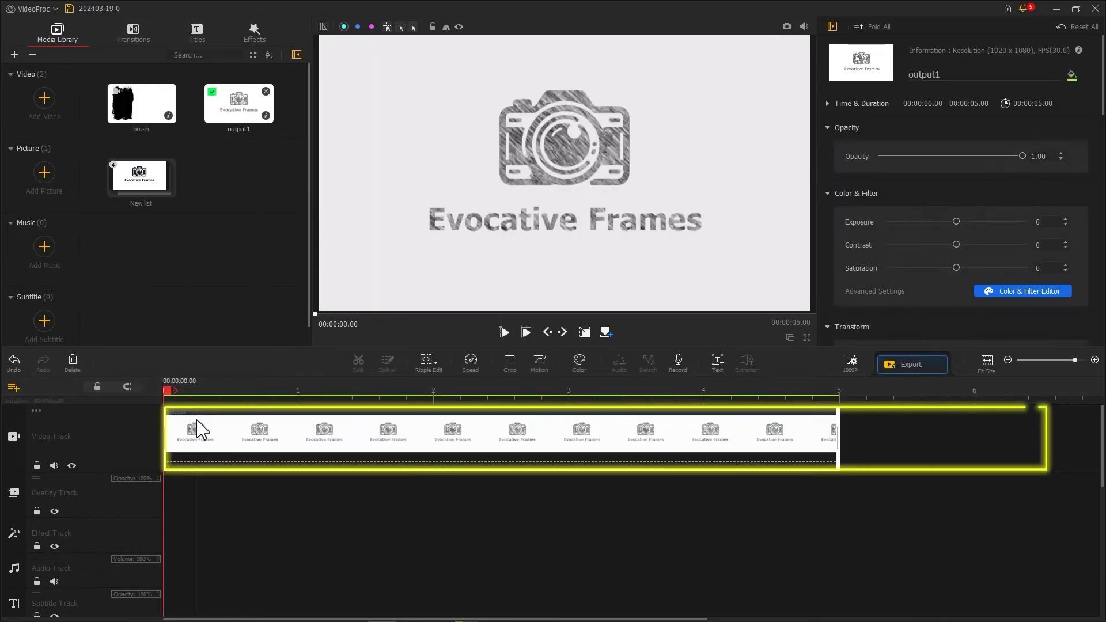
left_click_drag(151, 107, 148, 502)
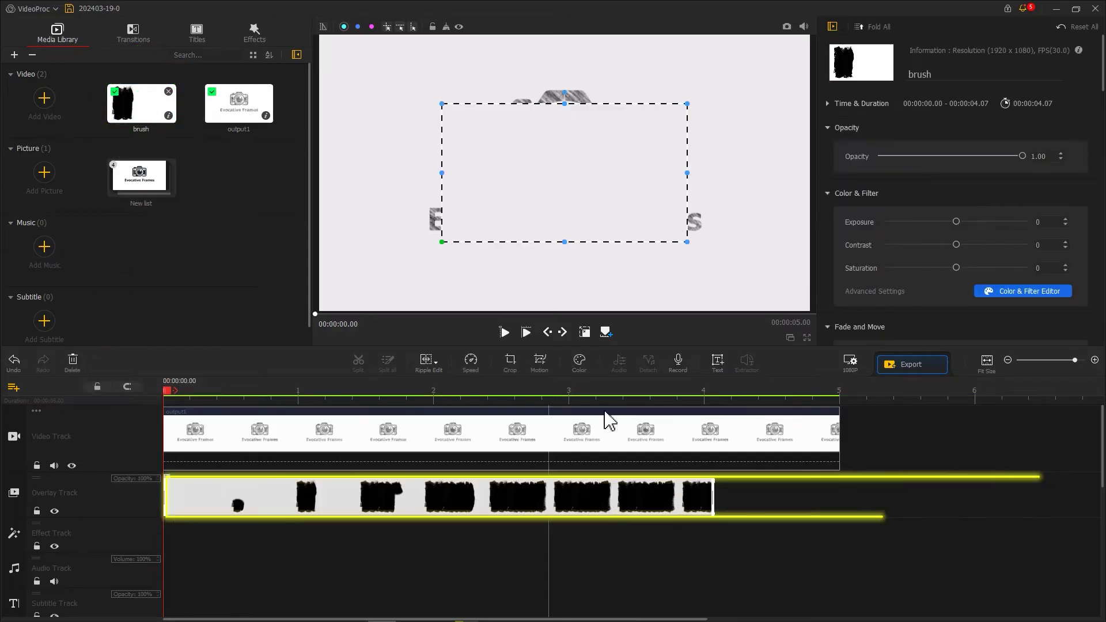
scroll(973, 314, "down", 10)
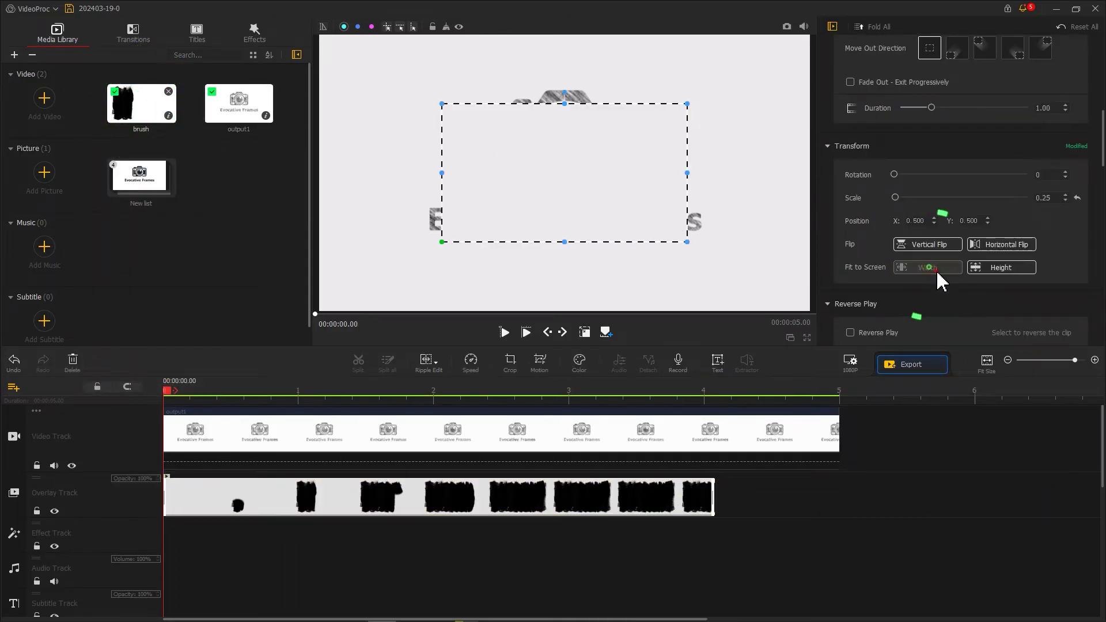
left_click(937, 271)
scroll(922, 323, "up", 1)
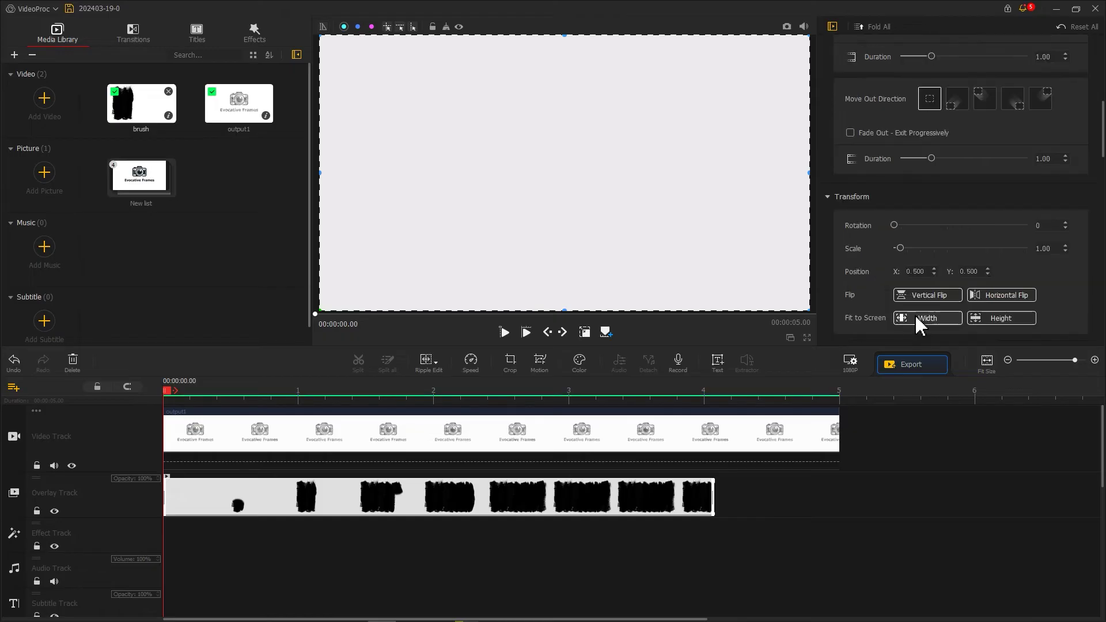
Trim the end of the brush overlay so the clip lasts about 2.66 seconds.
left_click_drag(512, 390, 514, 393)
mouse_move(713, 502)
left_mouse_down()
mouse_move(528, 501)
mouse_move(524, 514)
left_mouse_up()
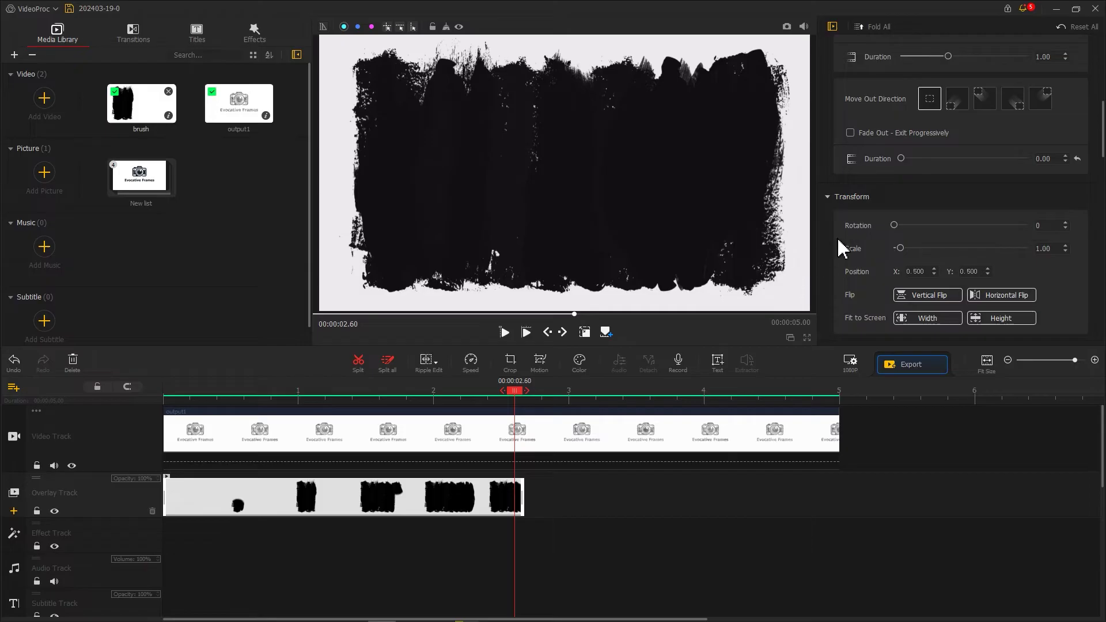
Lower the brush overlay's opacity to 0.74 and shrink it around the logo to scale 0.66 at X 0.507, Y 0.564.
scroll(842, 248, "up", 10)
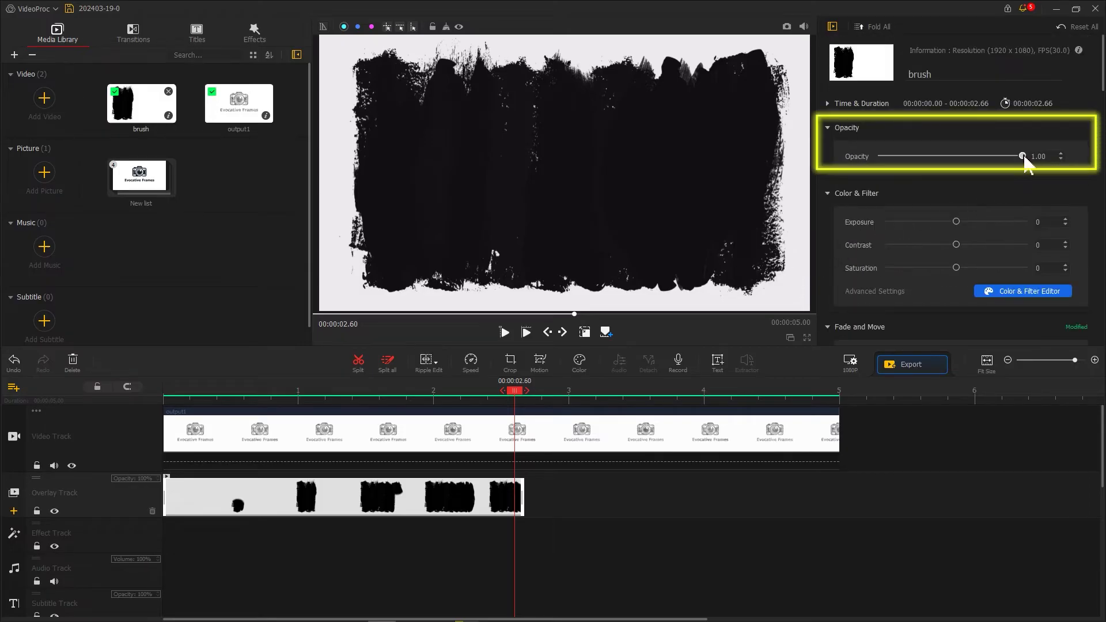
left_click_drag(1021, 157, 986, 157)
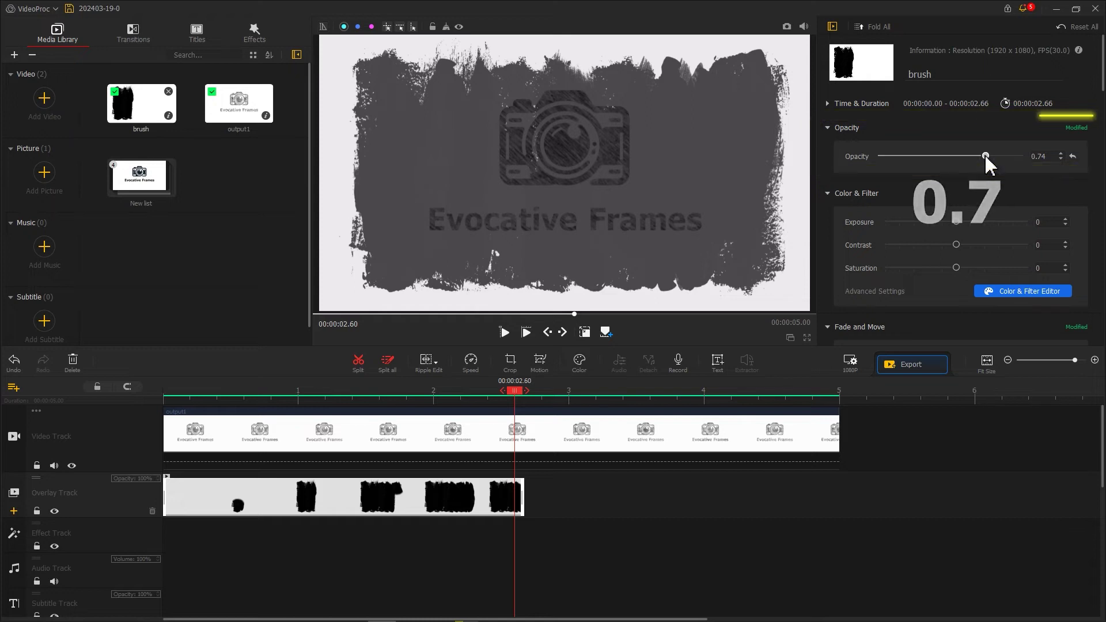
left_click_drag(809, 174, 748, 177)
left_click_drag(320, 173, 388, 173)
left_click_drag(570, 37, 569, 33)
left_click_drag(568, 310, 567, 281)
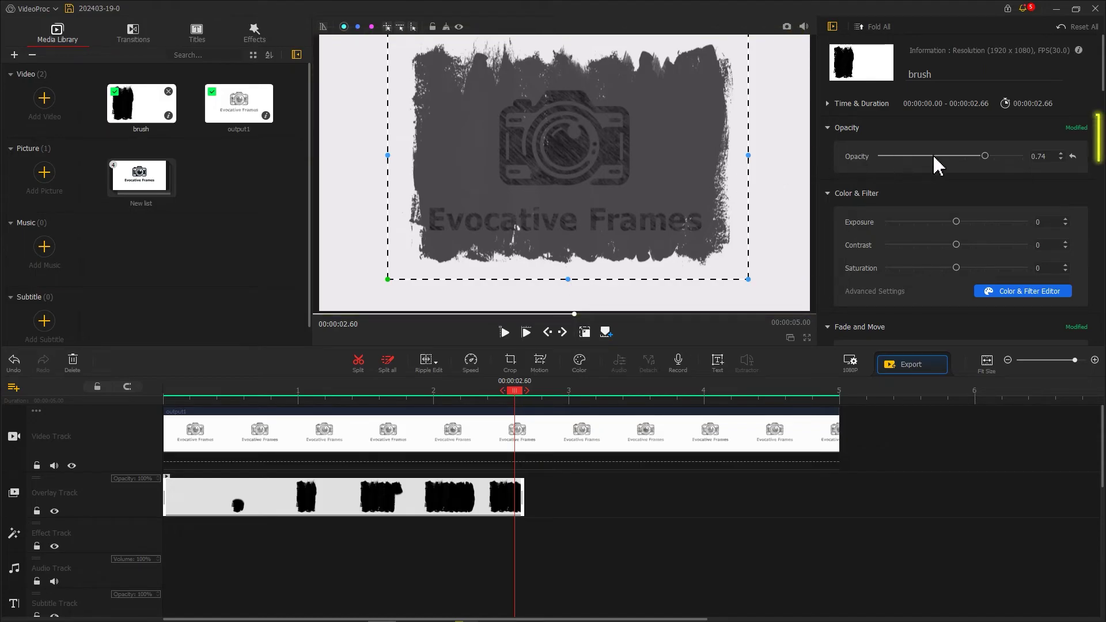
Restore the brush overlay's opacity to 1.00 and set its blend mode to Lighten.
left_click_drag(986, 156, 1037, 156)
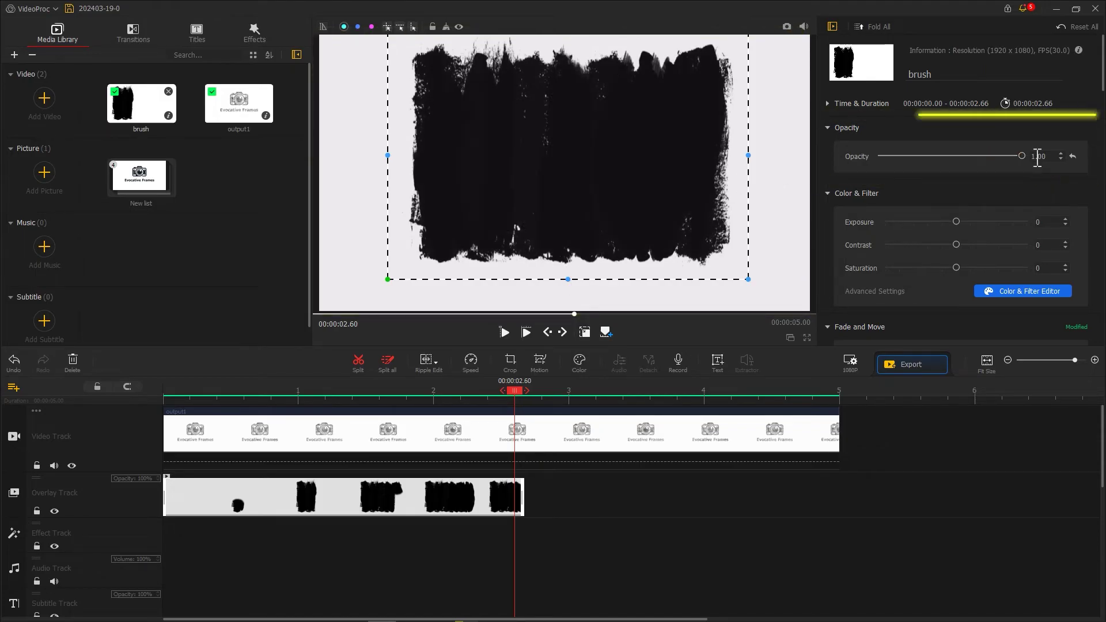
scroll(833, 262, "down", 15)
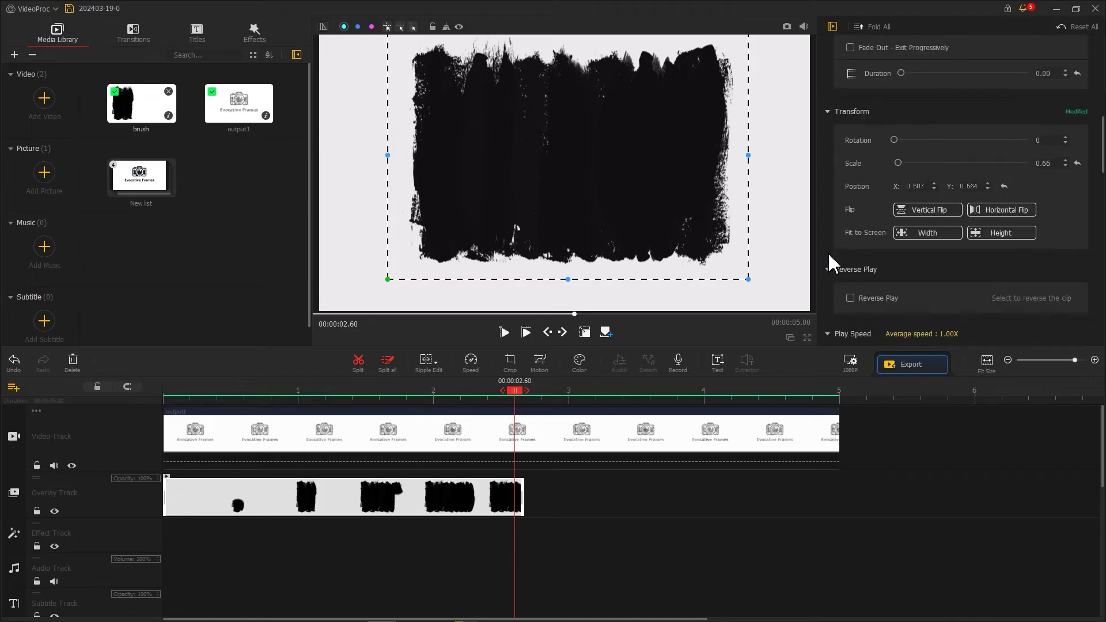
scroll(833, 264, "down", 4)
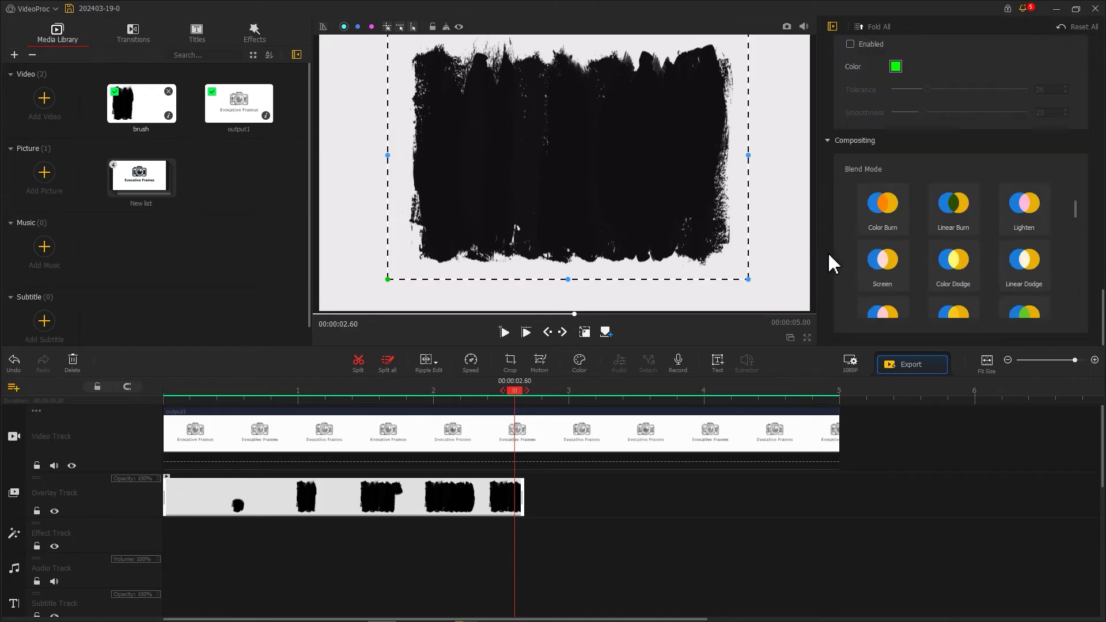
left_click(1023, 214)
Check the partial reveal at 0.70 seconds and raise the brush overlay's contrast to 33.
left_click_drag(515, 390, 263, 415)
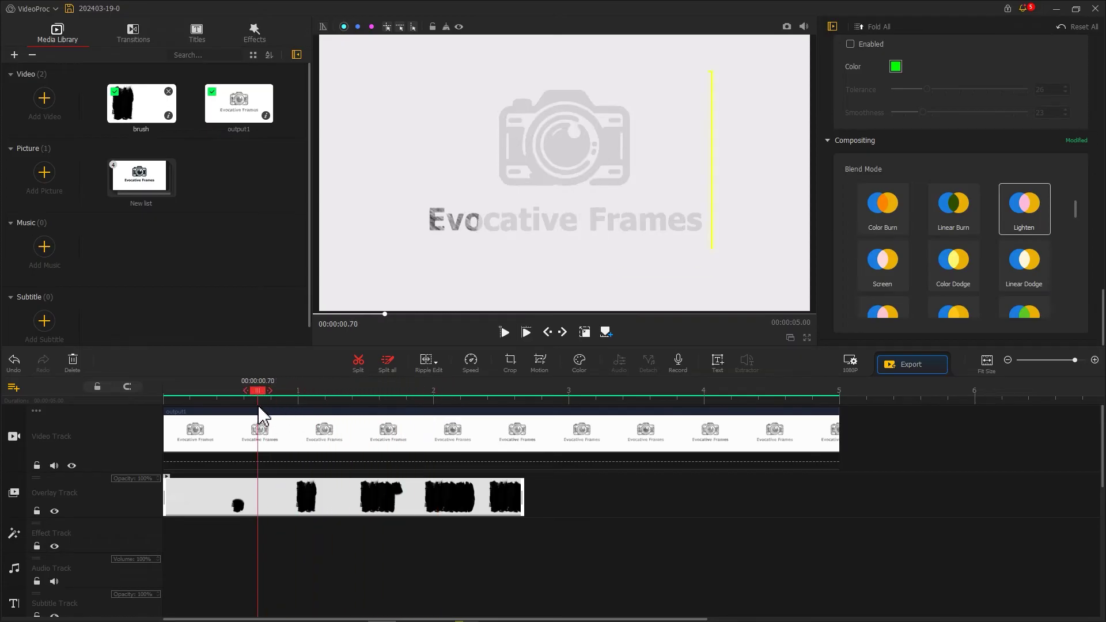
scroll(839, 228, "up", 10)
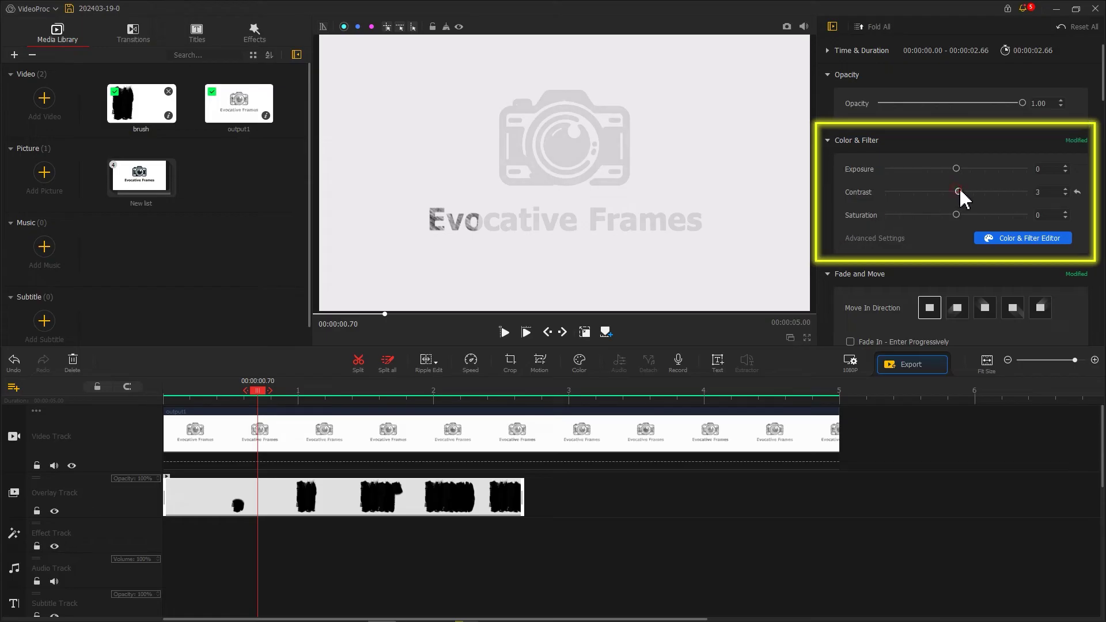
left_click_drag(974, 190, 987, 190)
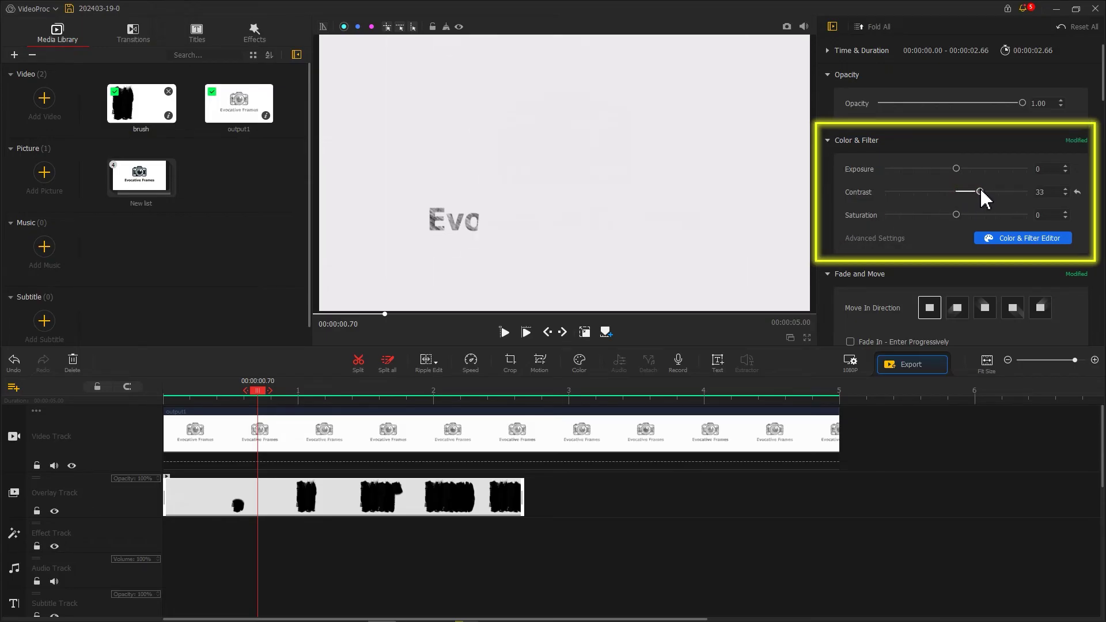
Play the brush reveal of the sketched logo from near the timeline start.
left_click_drag(282, 398, 178, 390)
key("space")
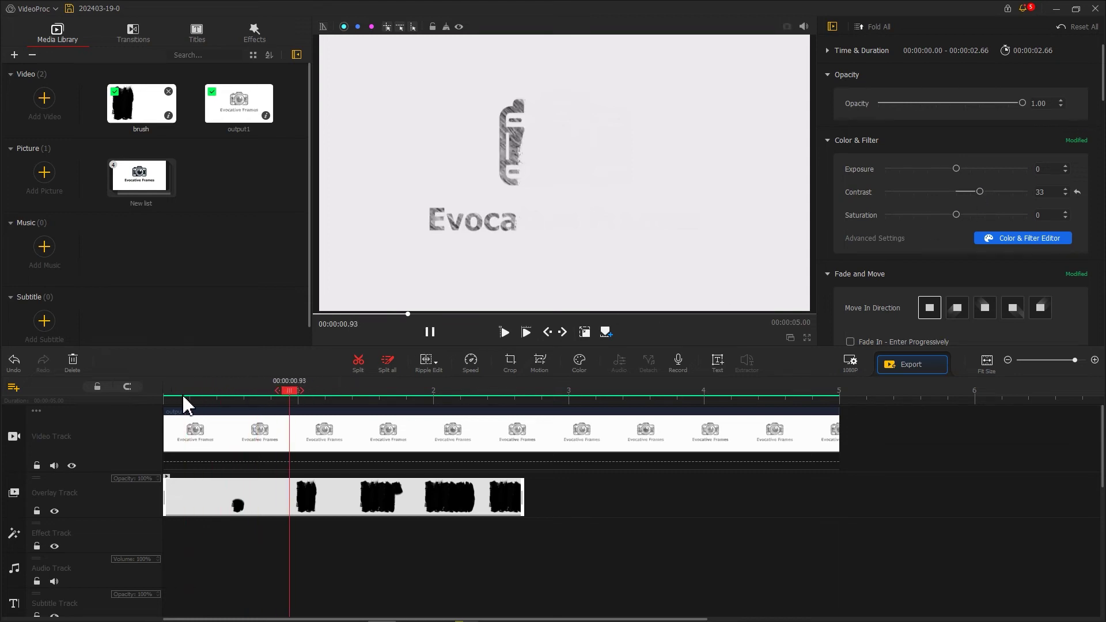
key("space")
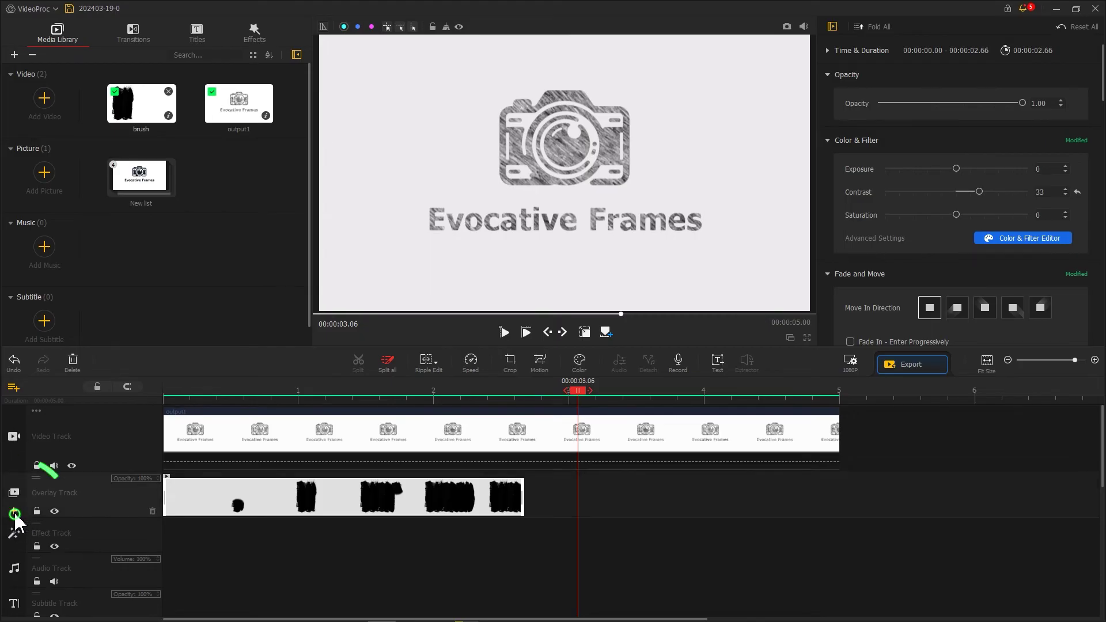
Add a second overlay track, place the 202403-19-0 logo image at its start, and fit it to the screen width.
left_click(17, 521)
scroll(358, 515, "up", 3)
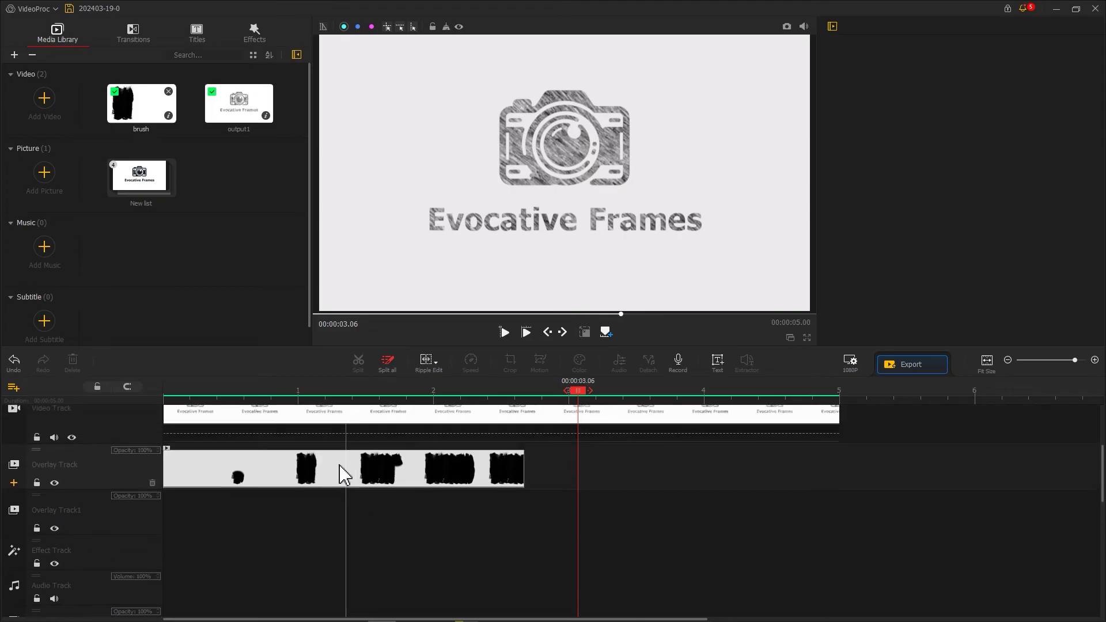
double_click(149, 181)
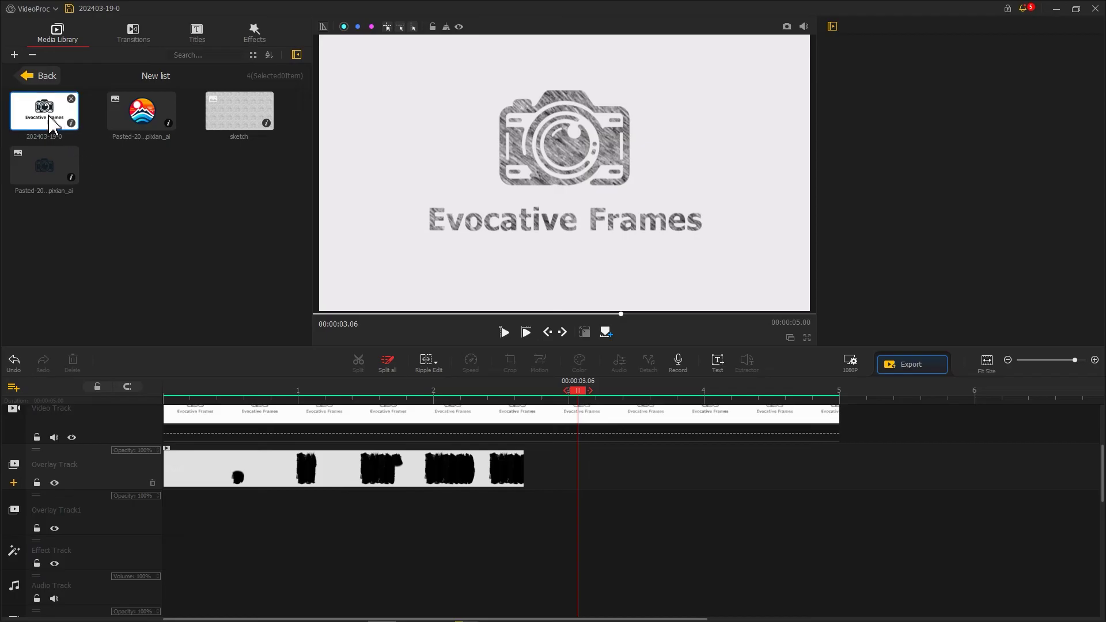
left_click_drag(49, 124, 168, 530)
left_click(921, 274)
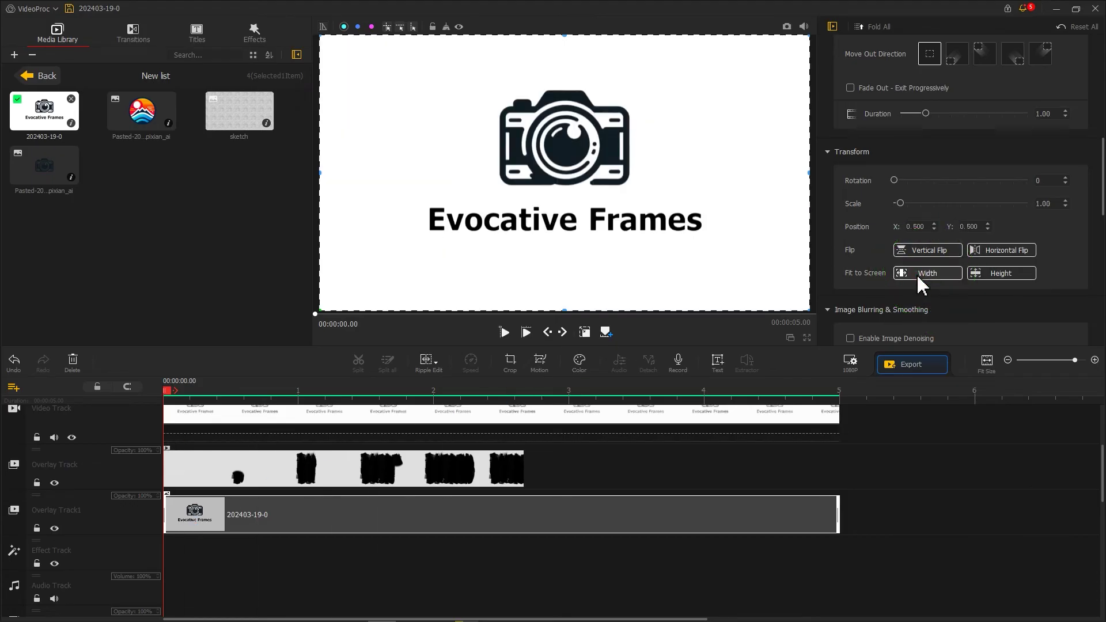
Move the logo image overlay to start at about 2.13 seconds and give it a progressive fade-in lasting 0.73 seconds.
left_click_drag(216, 514, 493, 522)
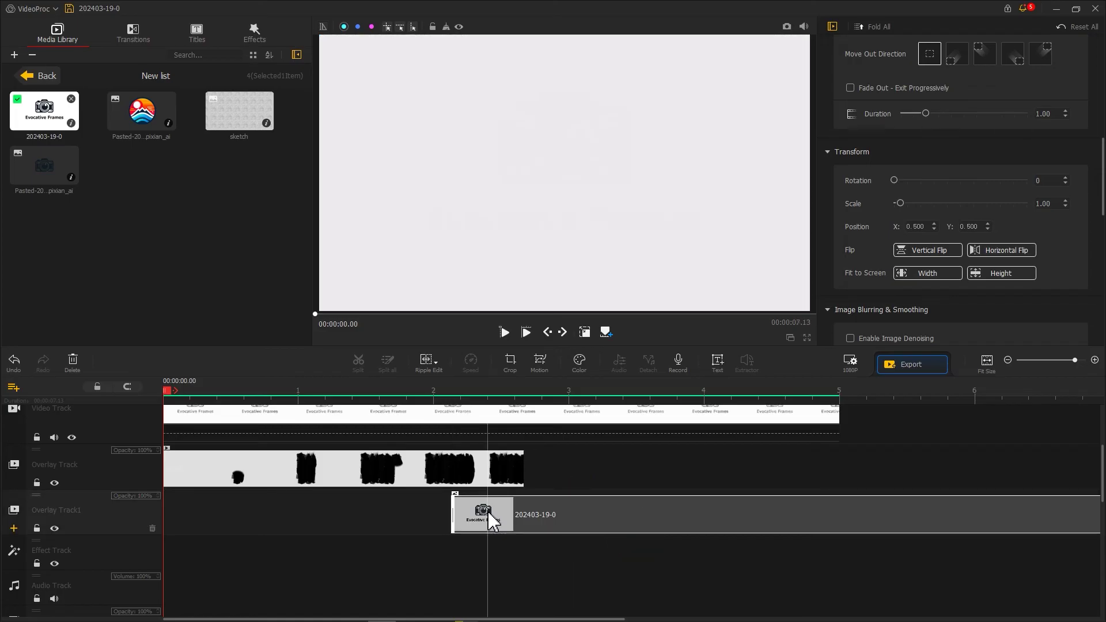
left_click(488, 514)
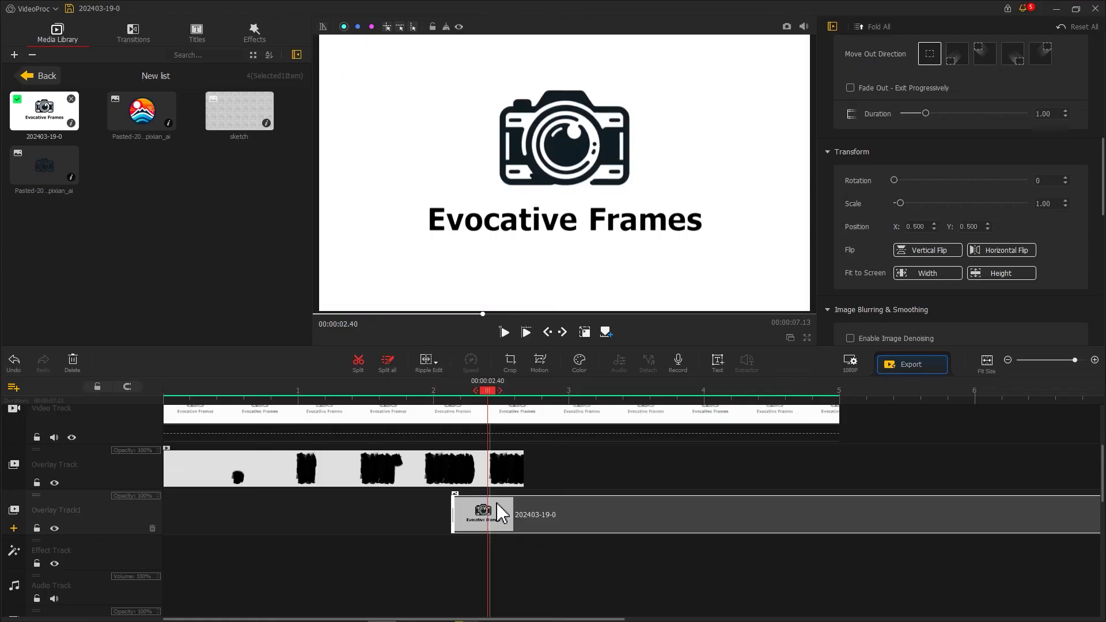
scroll(859, 222, "up", 2)
scroll(863, 219, "up", 1)
left_click(850, 124)
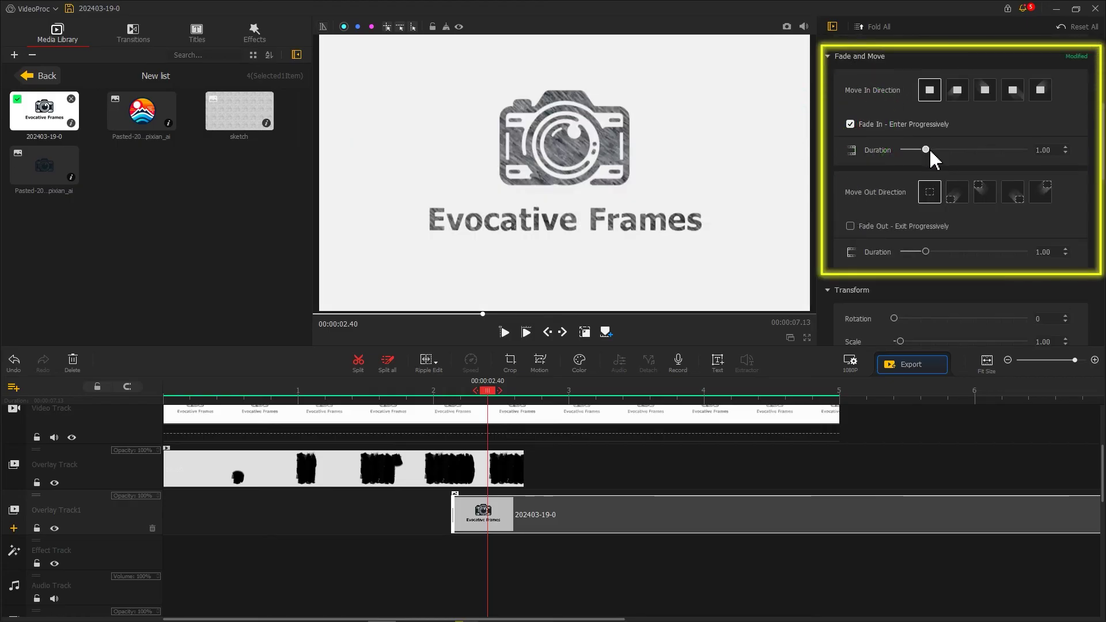
left_click_drag(924, 150, 918, 149)
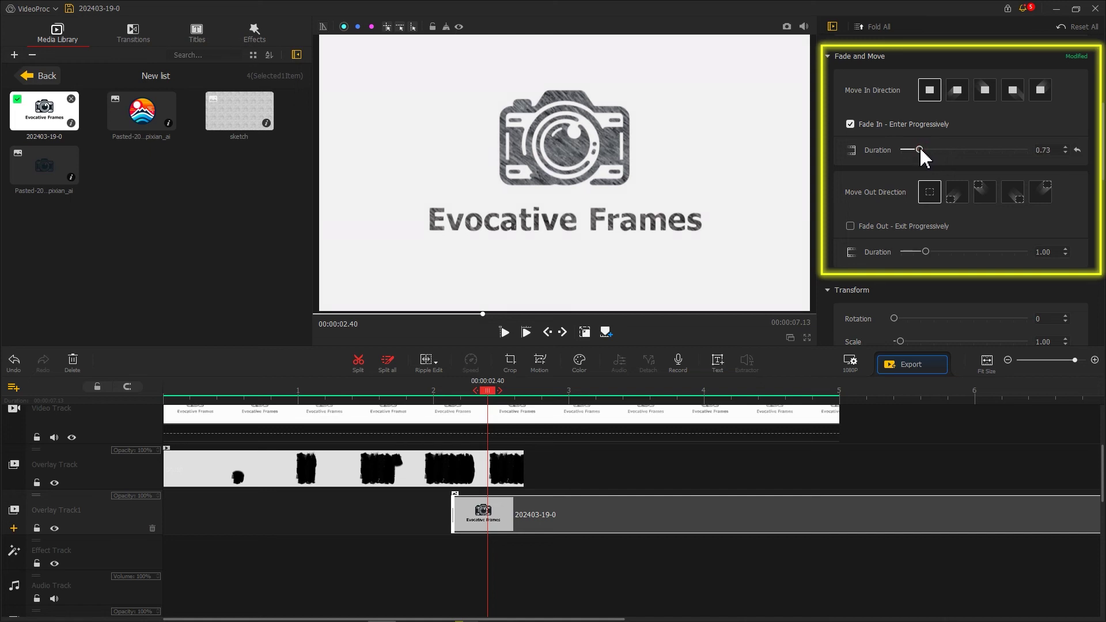